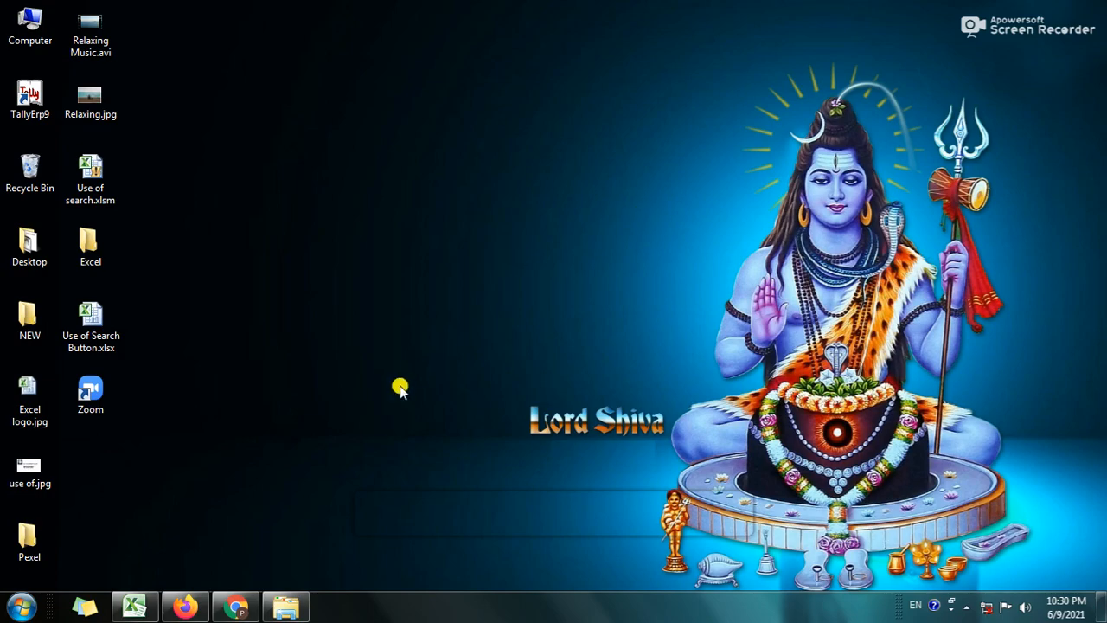
Step: Switch to the Use of Search Button workbook in Excel and examine the Summary sheet's total amount formula and Pepsi entries
{"action": "left_click", "coordinate": [130, 605]}
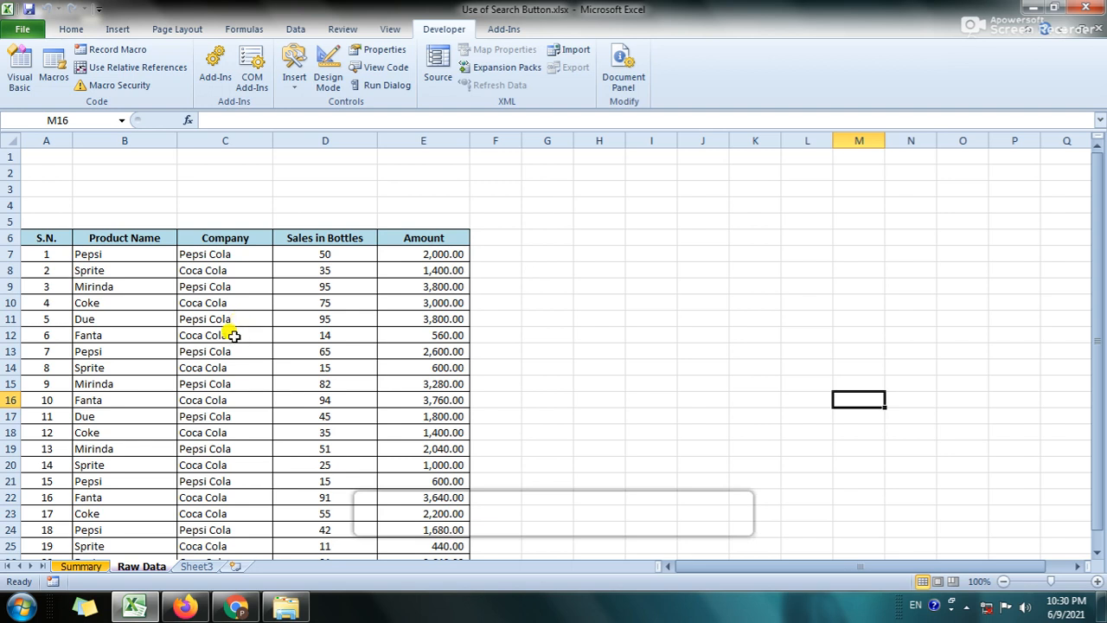
{"action": "left_click", "coordinate": [76, 566]}
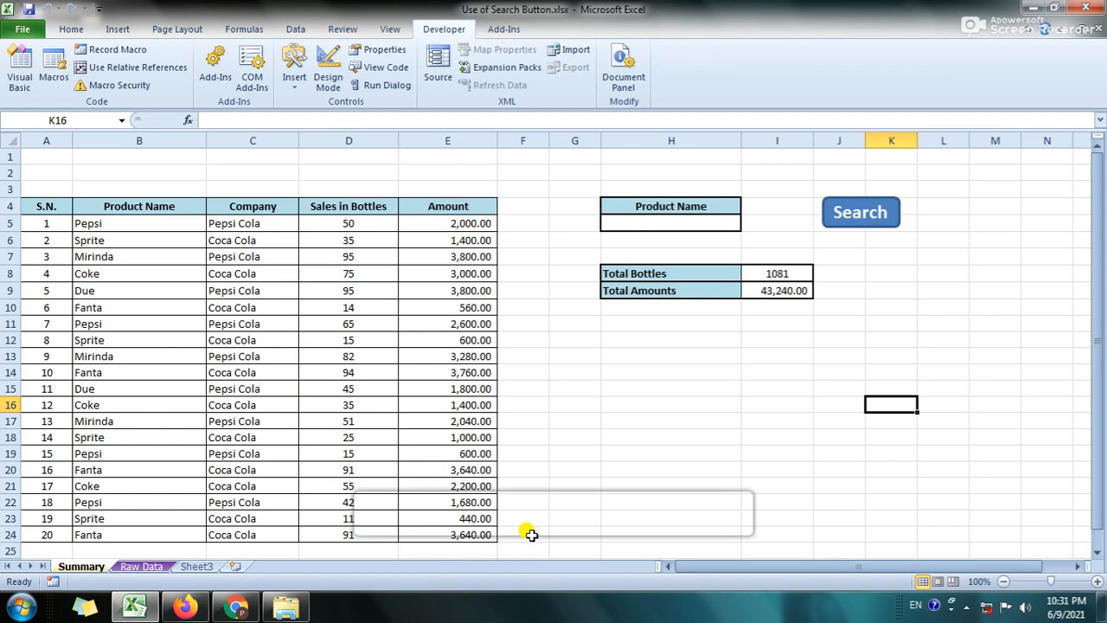
{"action": "left_click", "coordinate": [779, 293]}
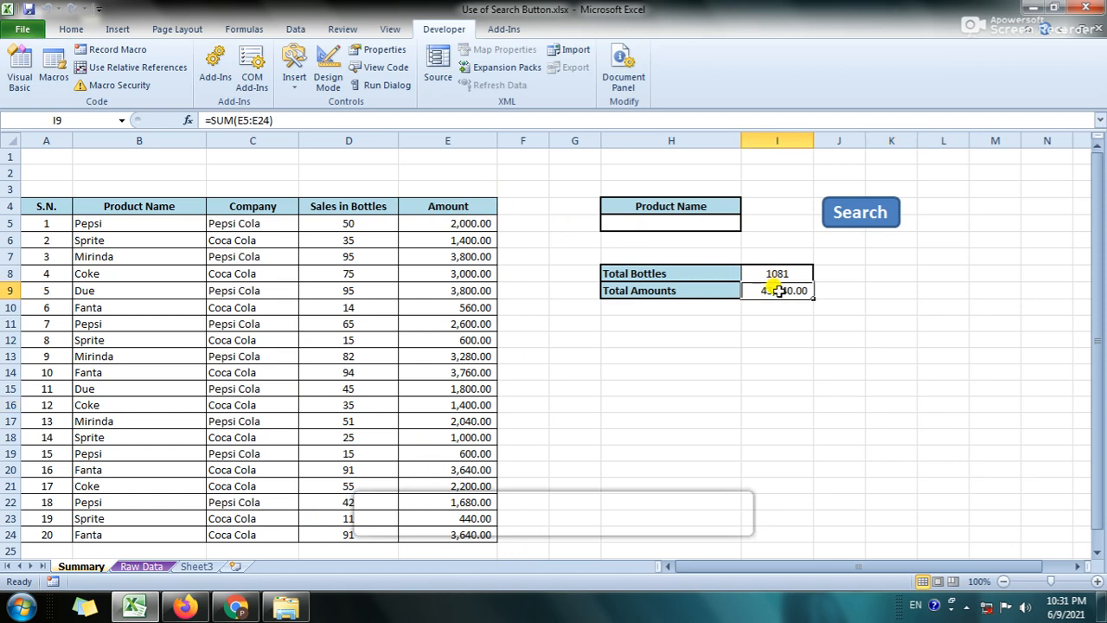
{"action": "left_click", "coordinate": [801, 340]}
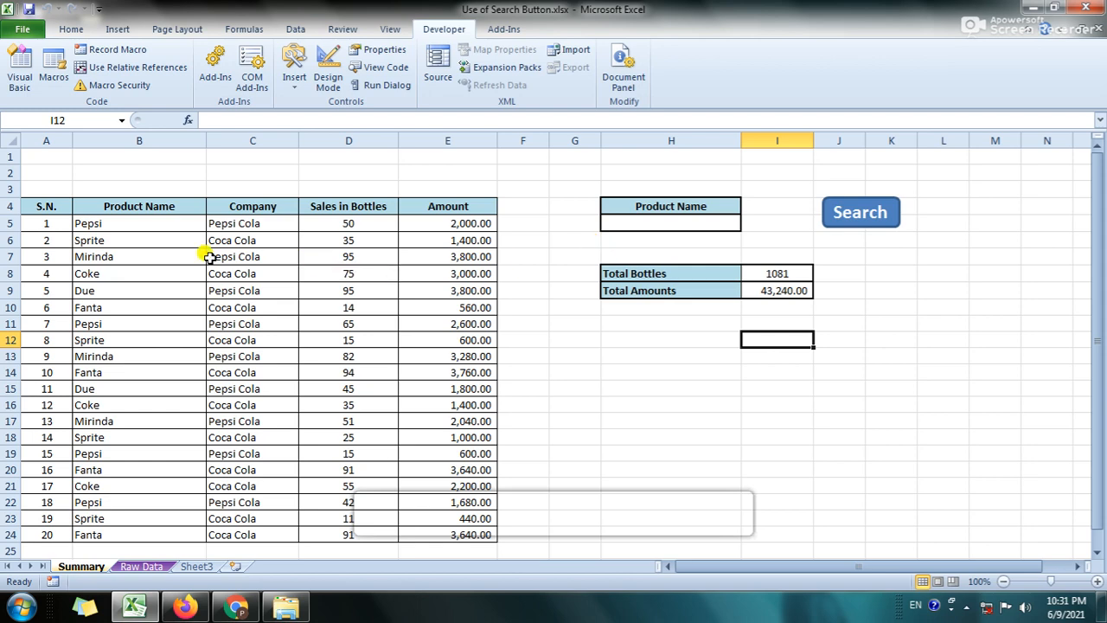
{"action": "left_click", "coordinate": [112, 223]}
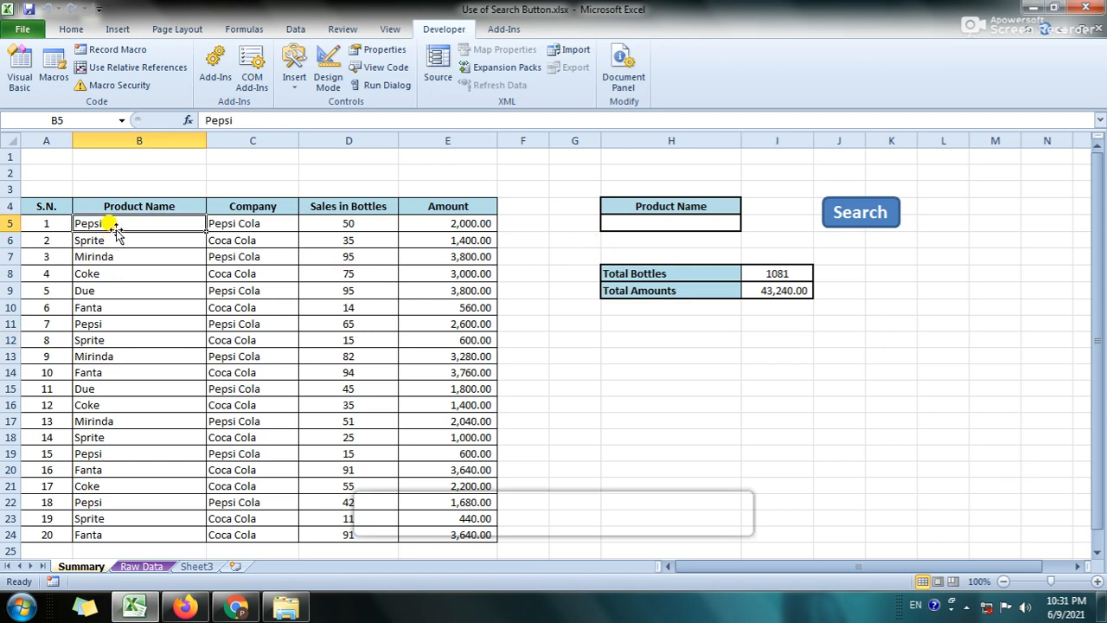
{"action": "left_click", "coordinate": [110, 319]}
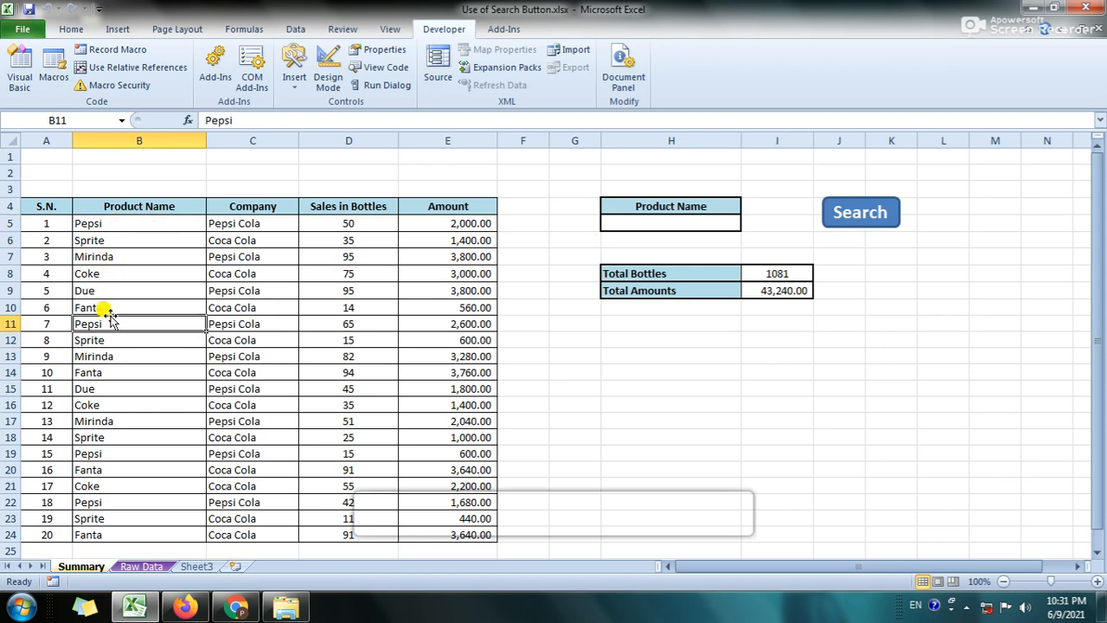
{"action": "left_click", "coordinate": [111, 451]}
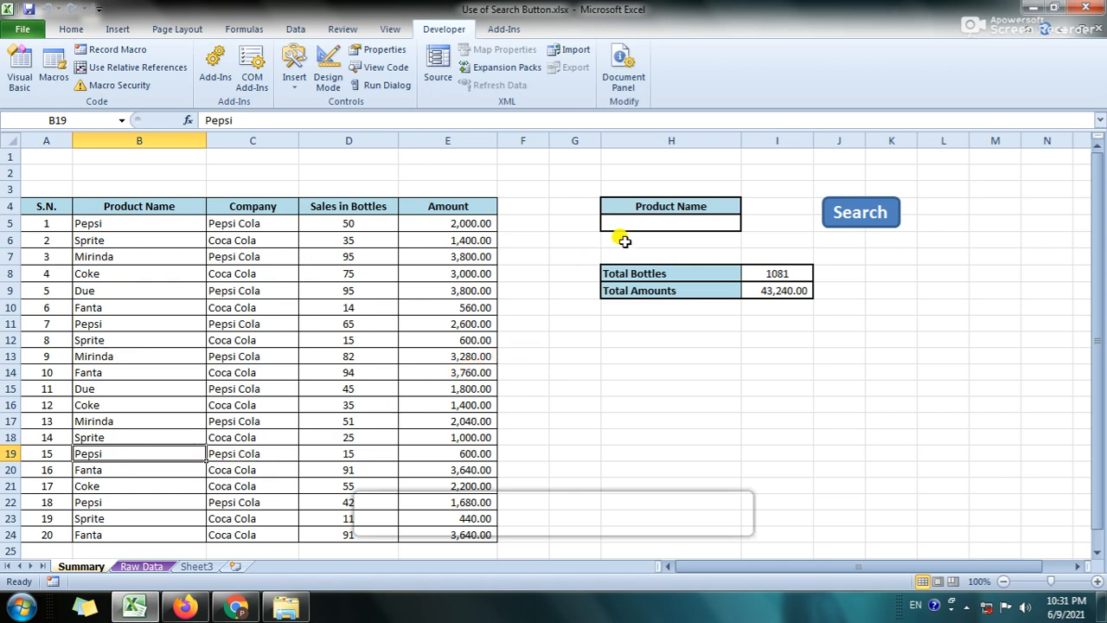
Step: Enter pepsi under Product Name in H5, run the search, and check the amounts of the matching rows
{"action": "left_click", "coordinate": [638, 210]}
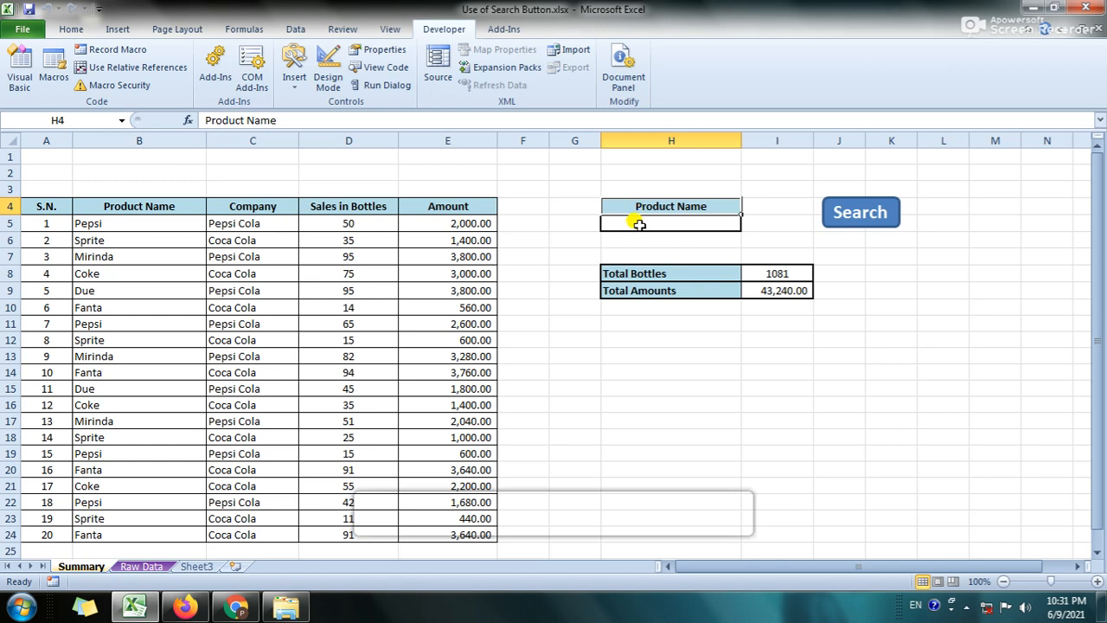
{"action": "left_click", "coordinate": [639, 225]}
{"action": "type", "text": "pepsi"}
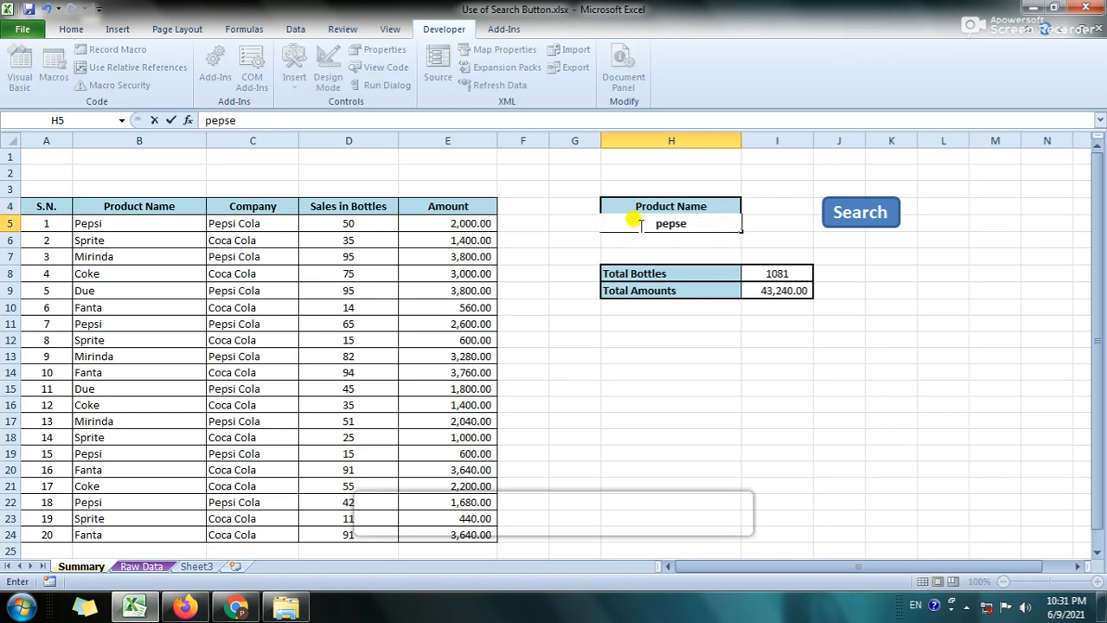
{"action": "left_click", "coordinate": [839, 223]}
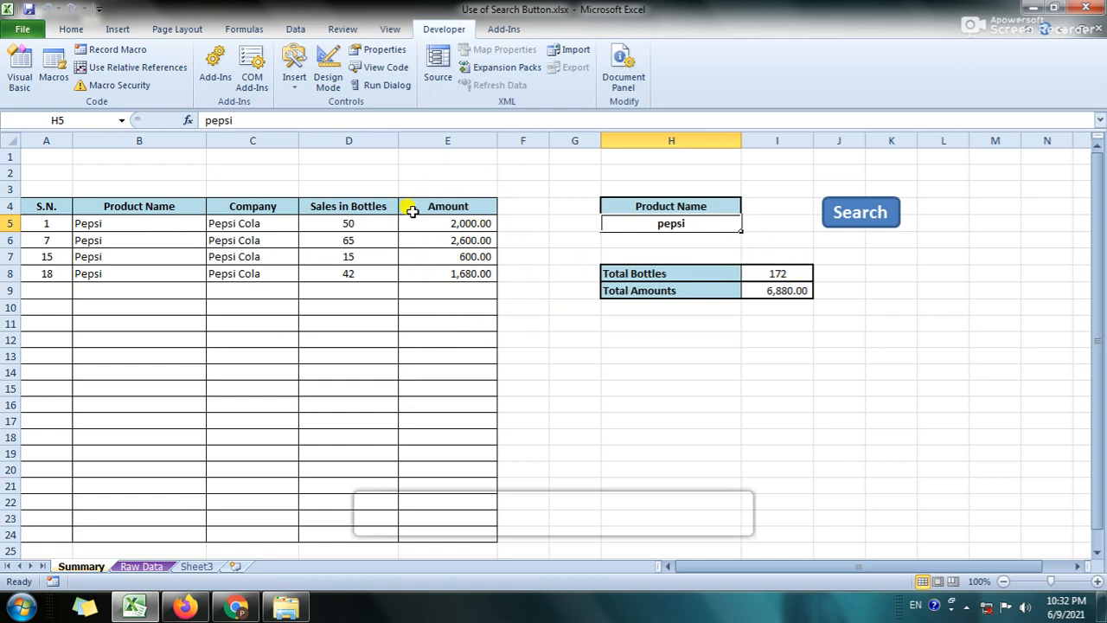
{"action": "left_click", "coordinate": [782, 306]}
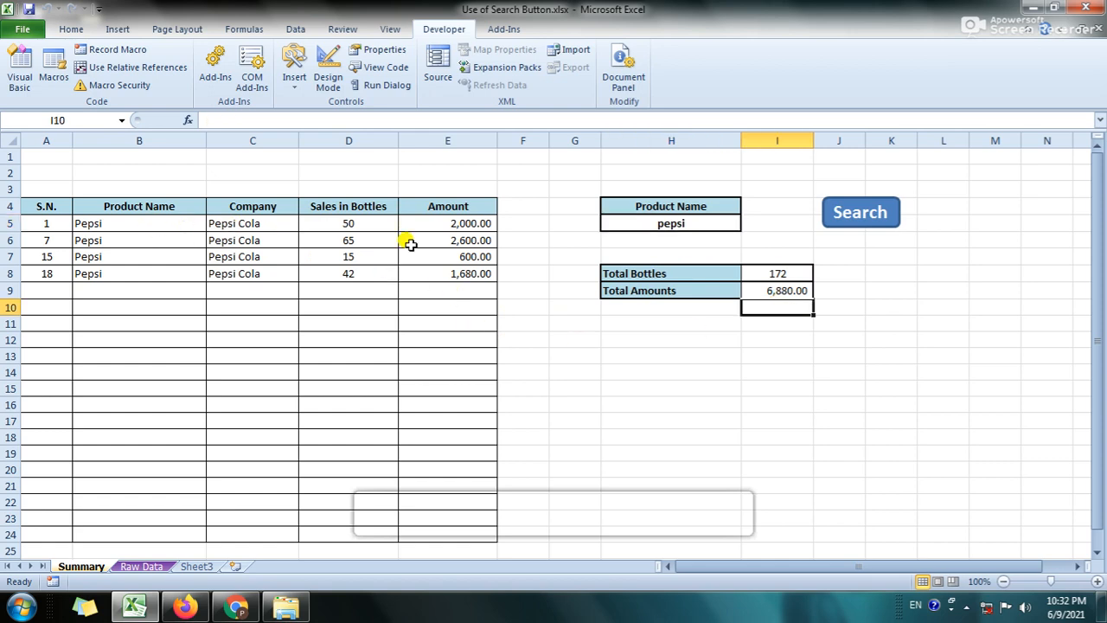
{"action": "left_click_drag", "start_coordinate": [461, 226], "coordinate": [461, 267]}
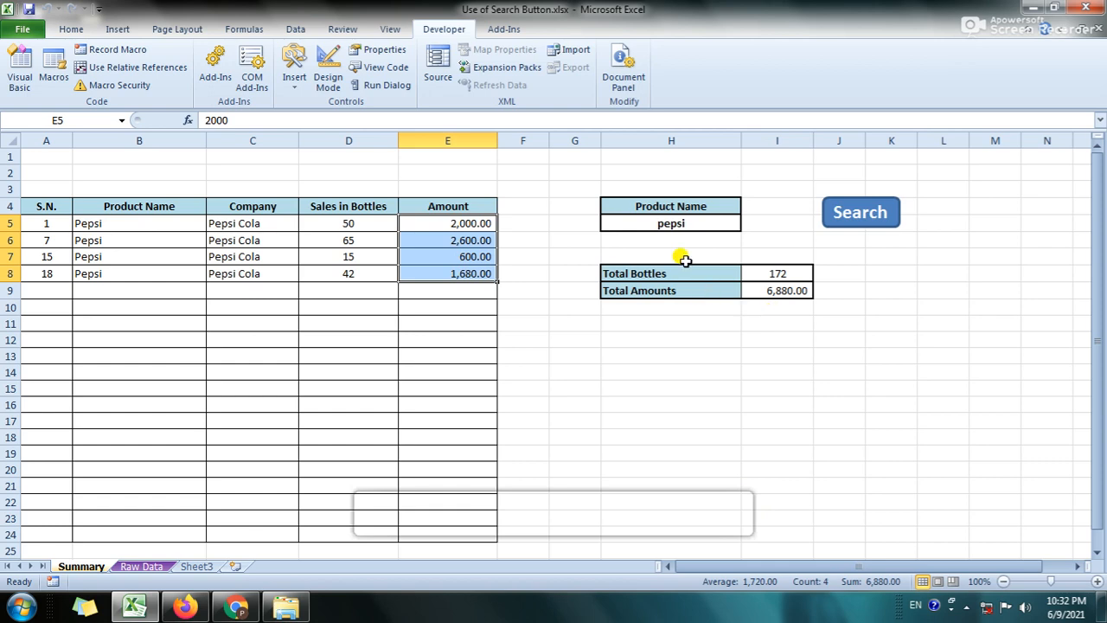
Step: Replace the product name criterion in H5 with sprite and run the search
{"action": "left_click", "coordinate": [686, 222]}
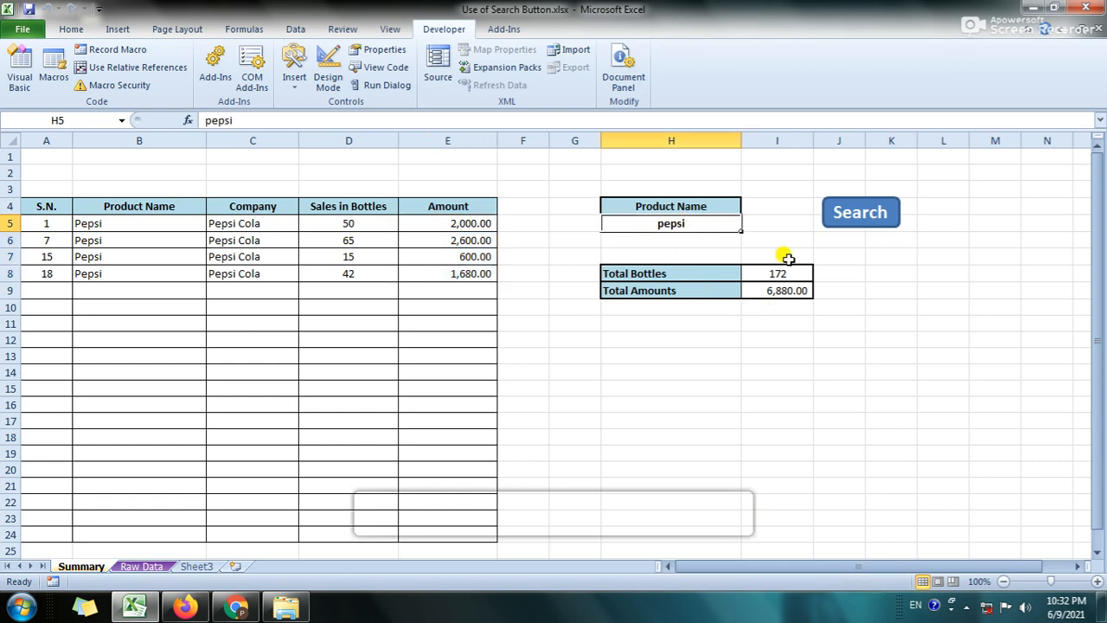
{"action": "key", "text": "BackSpace"}
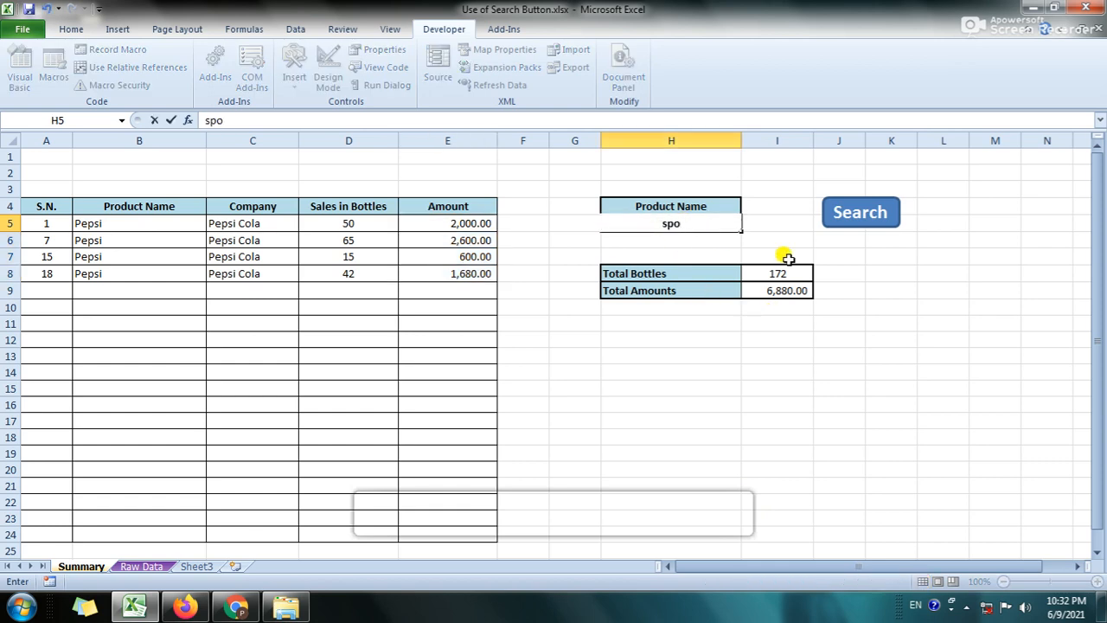
{"action": "type", "text": "sprite"}
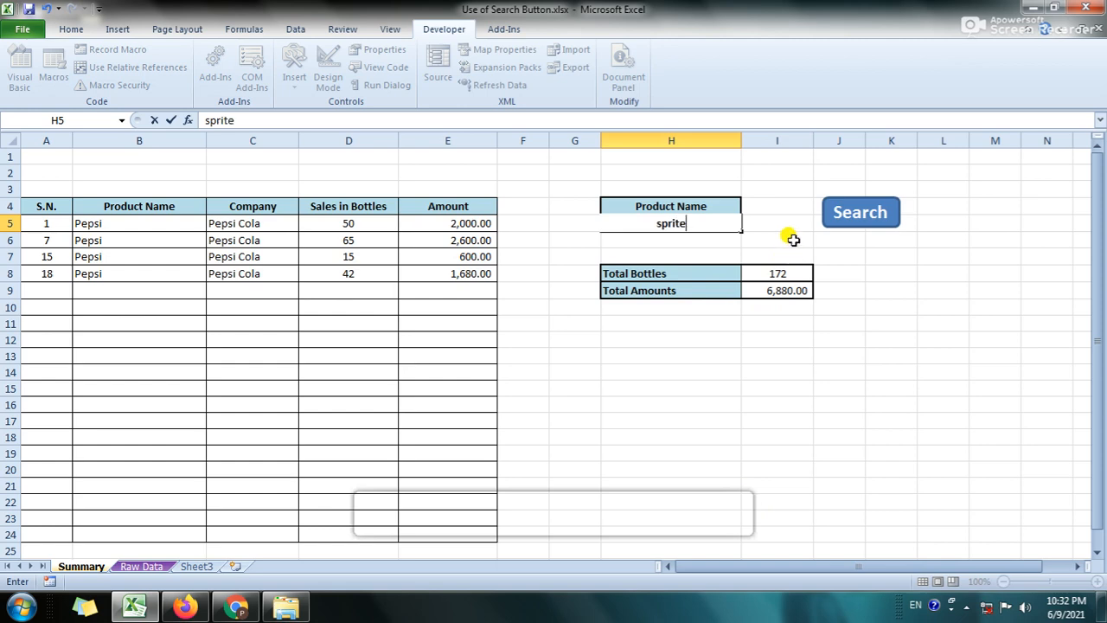
{"action": "left_click", "coordinate": [844, 221]}
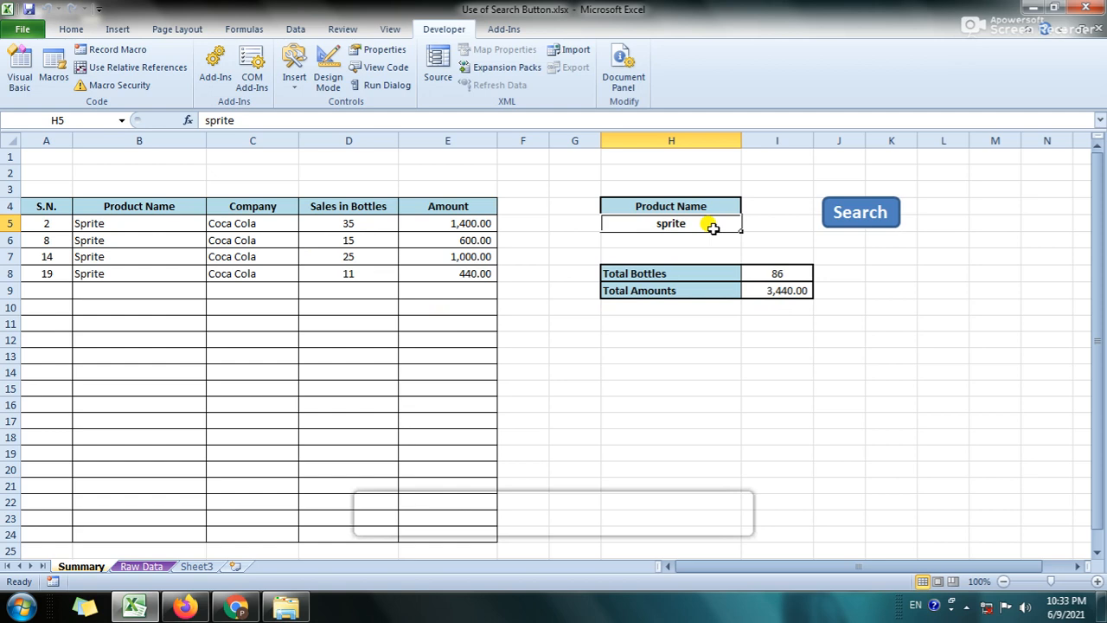
Step: Replace the product name criterion in H5 with due and run the search
{"action": "key", "text": "BackSpace"}
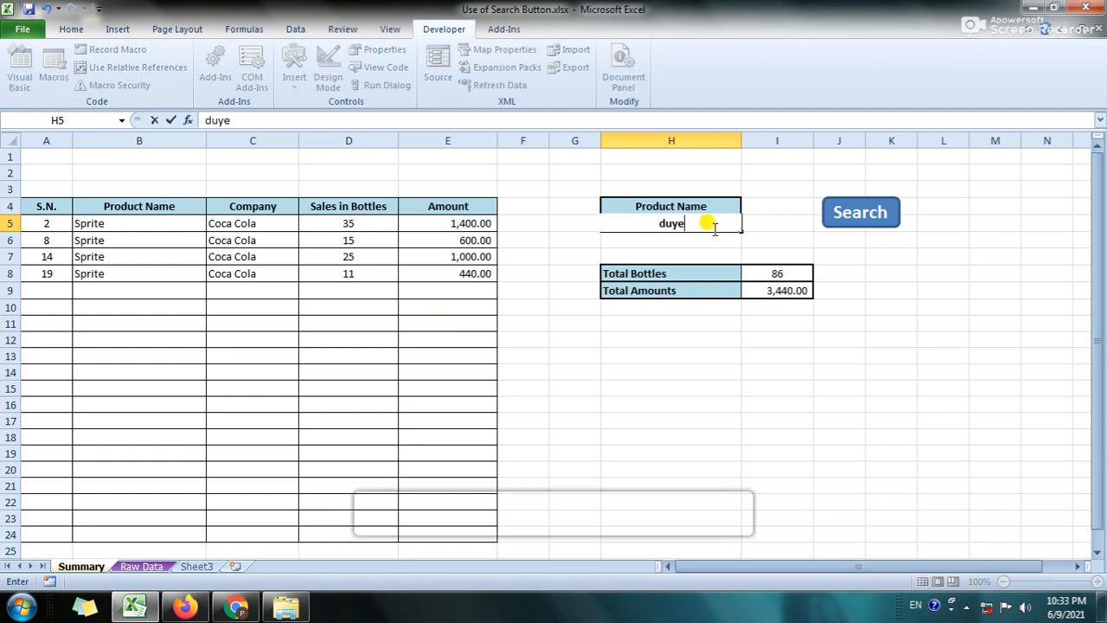
{"action": "type", "text": "due"}
{"action": "left_click", "coordinate": [861, 217]}
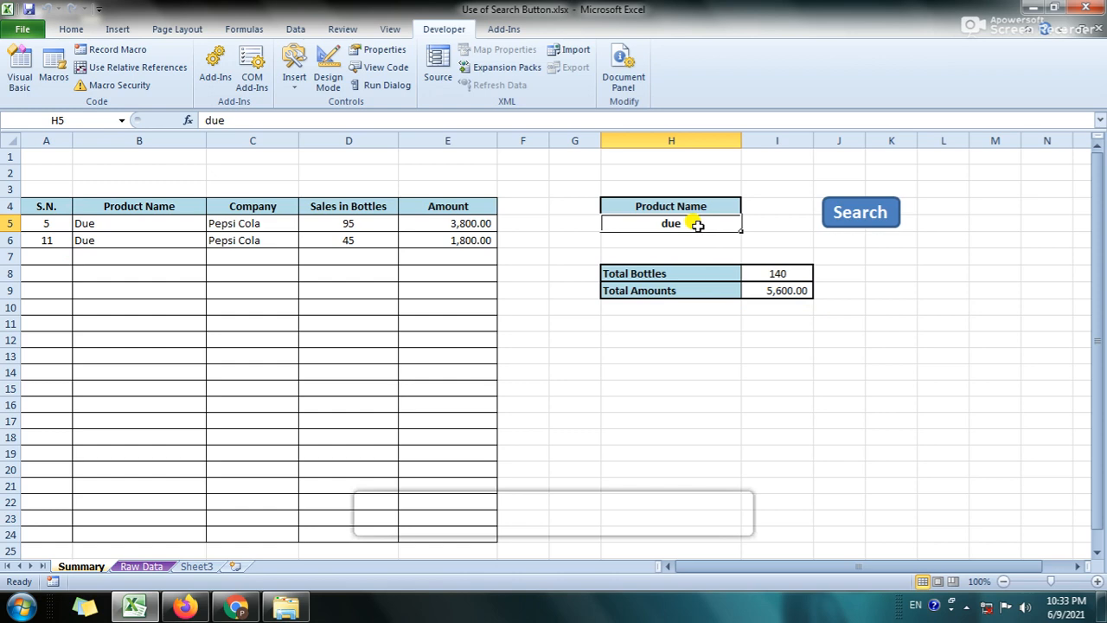
Step: Run the product name search with the partial term spr, and again with co
{"action": "type", "text": "sp"}
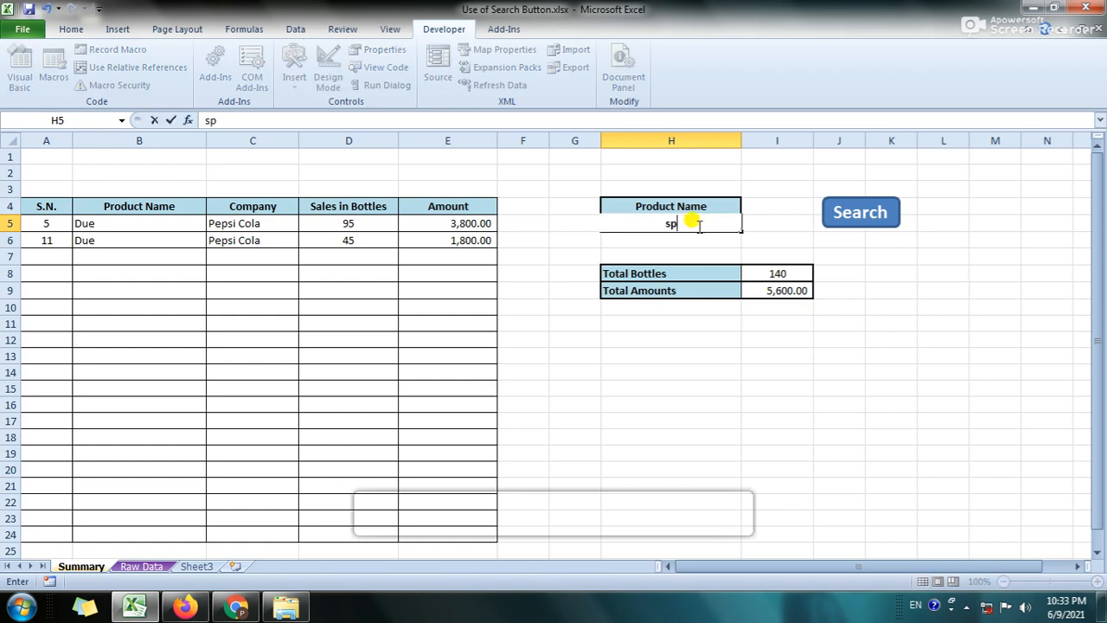
{"action": "left_click", "coordinate": [885, 216]}
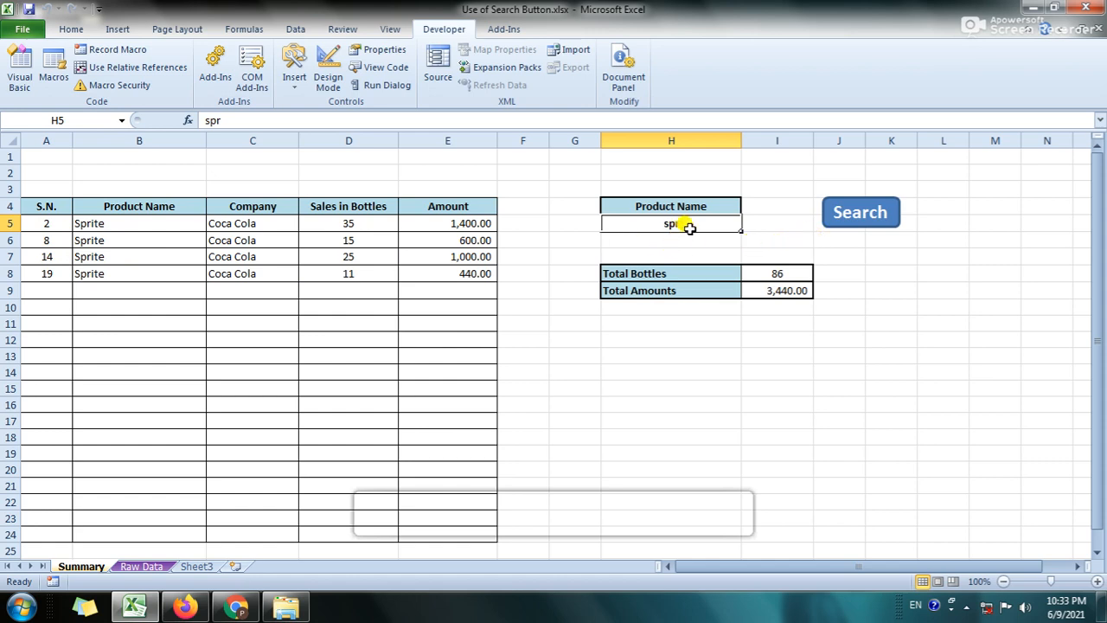
{"action": "key", "text": "BackSpace"}
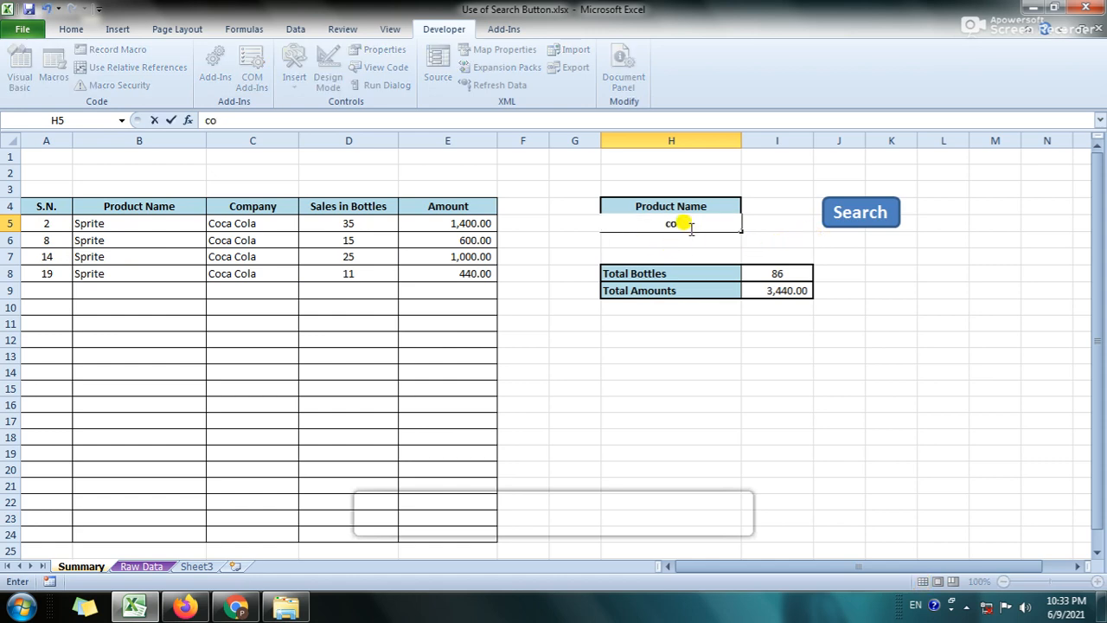
{"action": "left_click", "coordinate": [835, 222]}
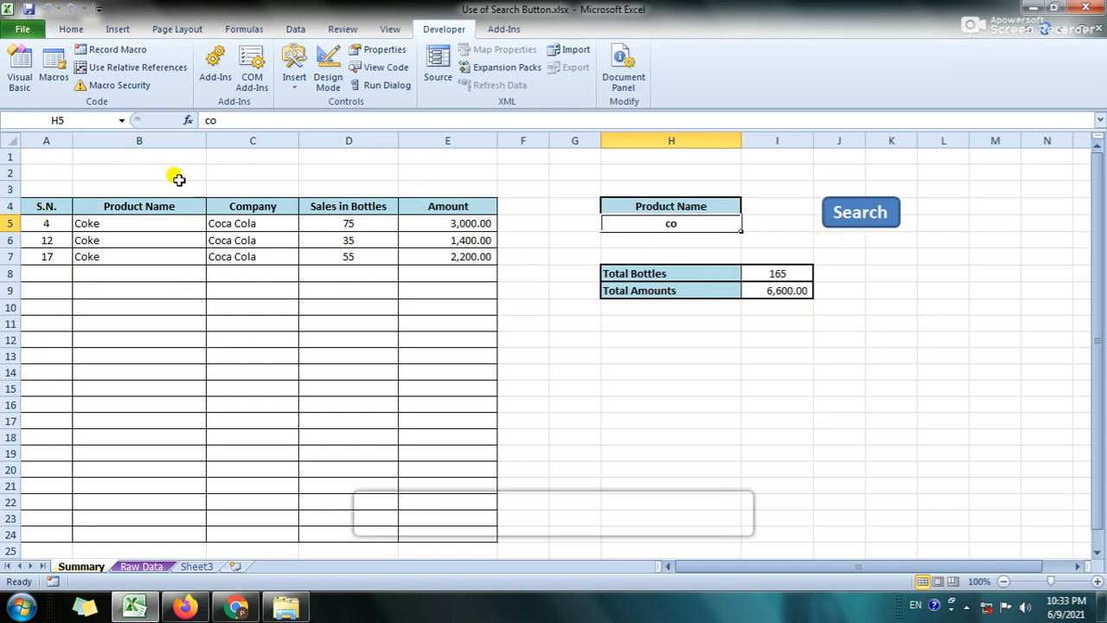
Step: Change the search heading in H4 to Company, clear the criterion in H5, and run the search to list every record
{"action": "left_click", "coordinate": [649, 209]}
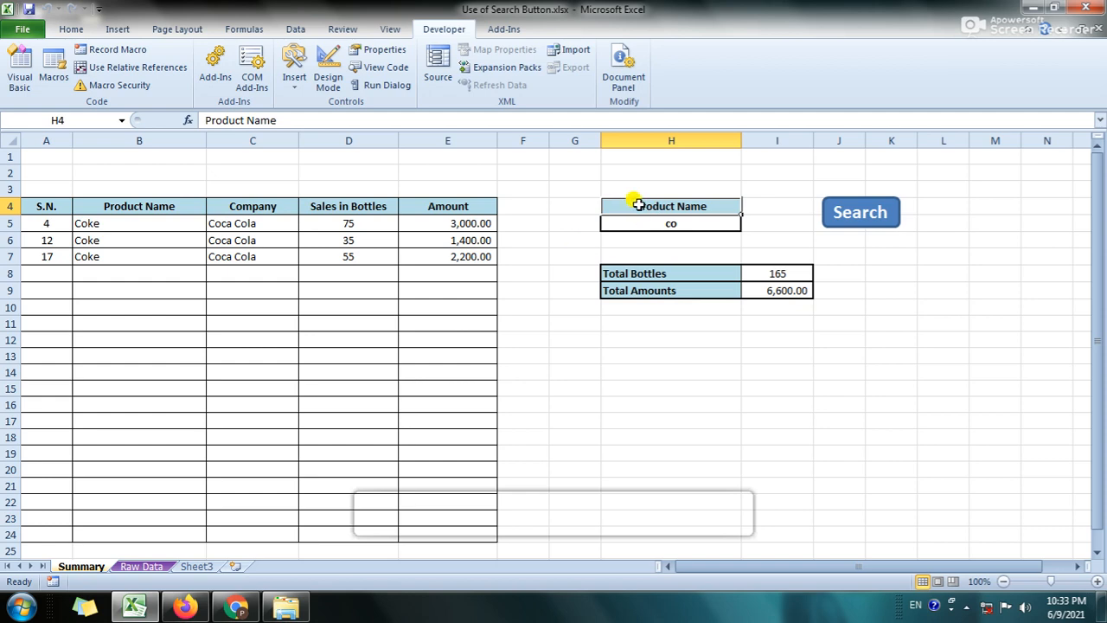
{"action": "type", "text": "Company"}
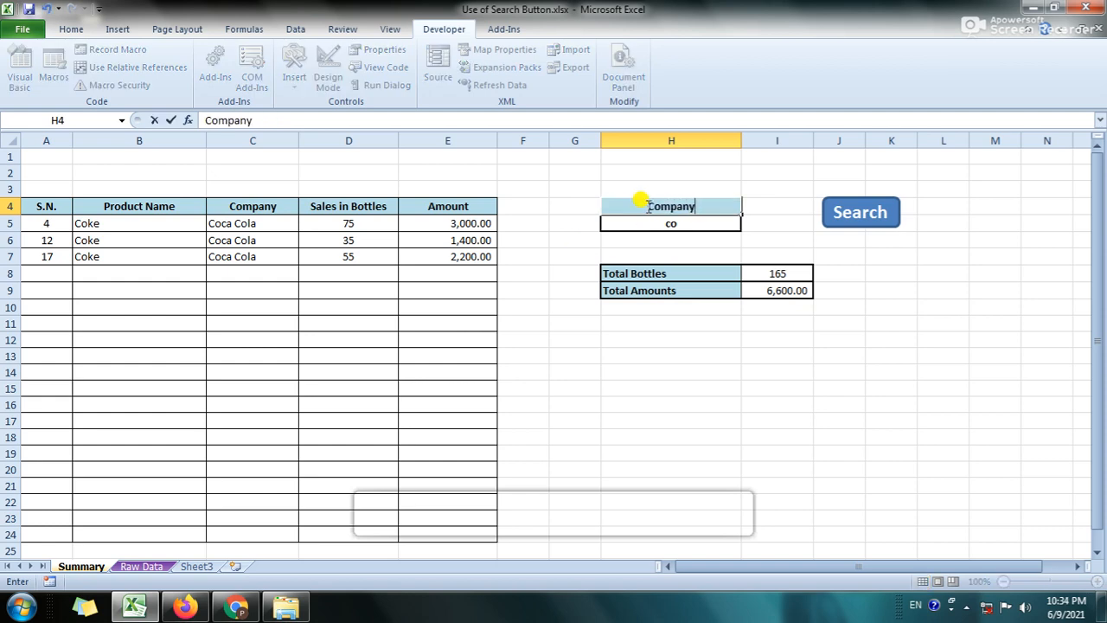
{"action": "left_click", "coordinate": [746, 334]}
{"action": "left_click", "coordinate": [686, 221]}
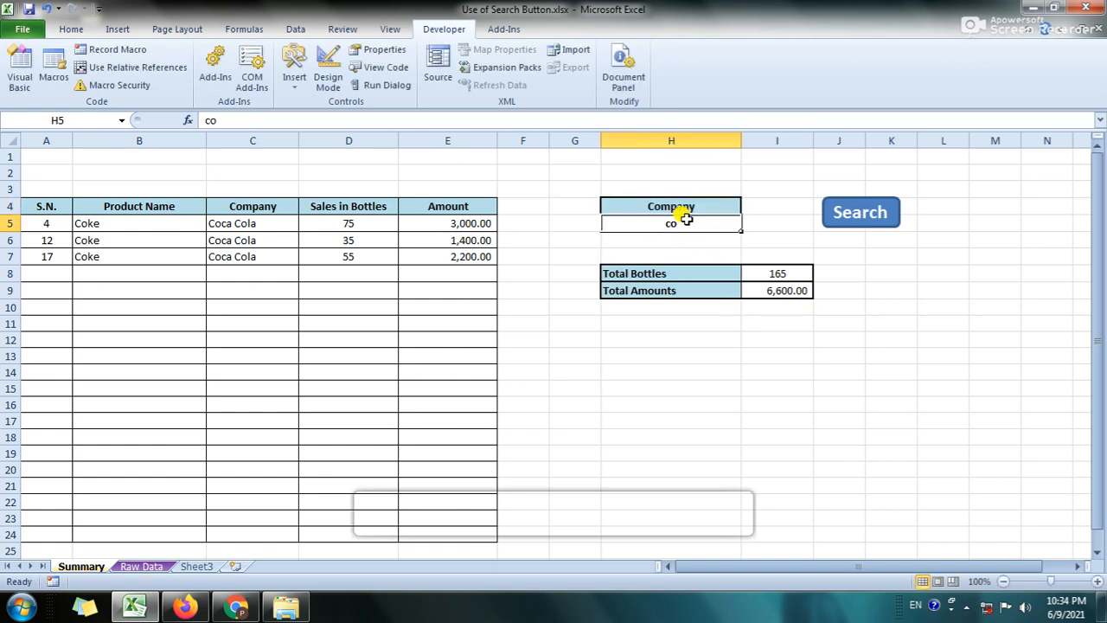
{"action": "key", "text": "Delete"}
{"action": "left_click", "coordinate": [826, 222]}
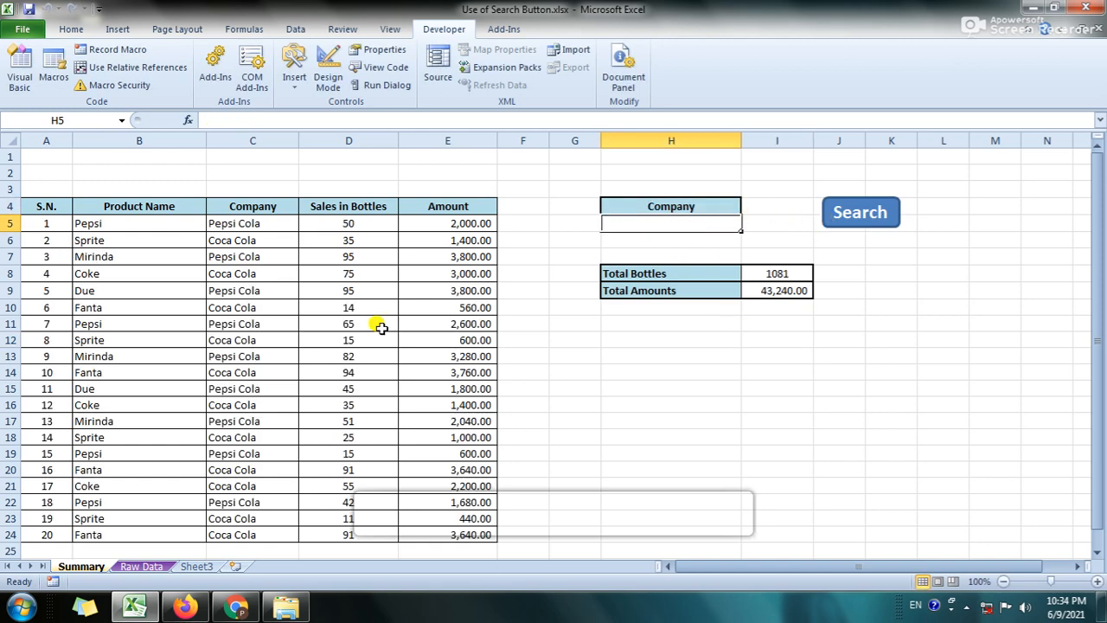
Step: Enter pep as the company criterion in H5 and run the search to filter the sales table
{"action": "left_click", "coordinate": [243, 226]}
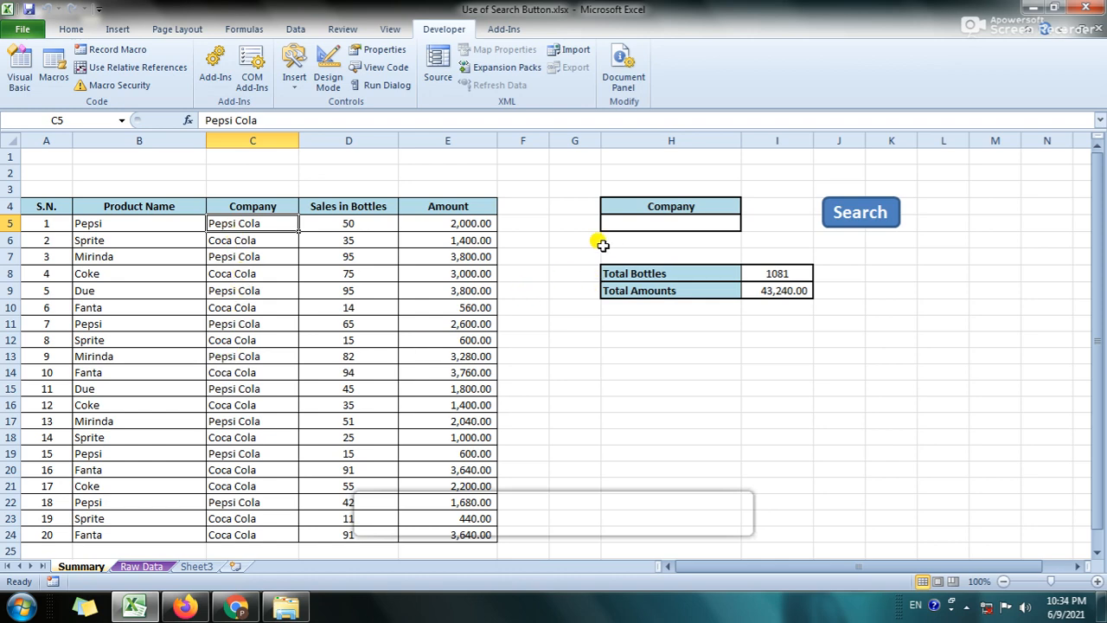
{"action": "left_click", "coordinate": [638, 224]}
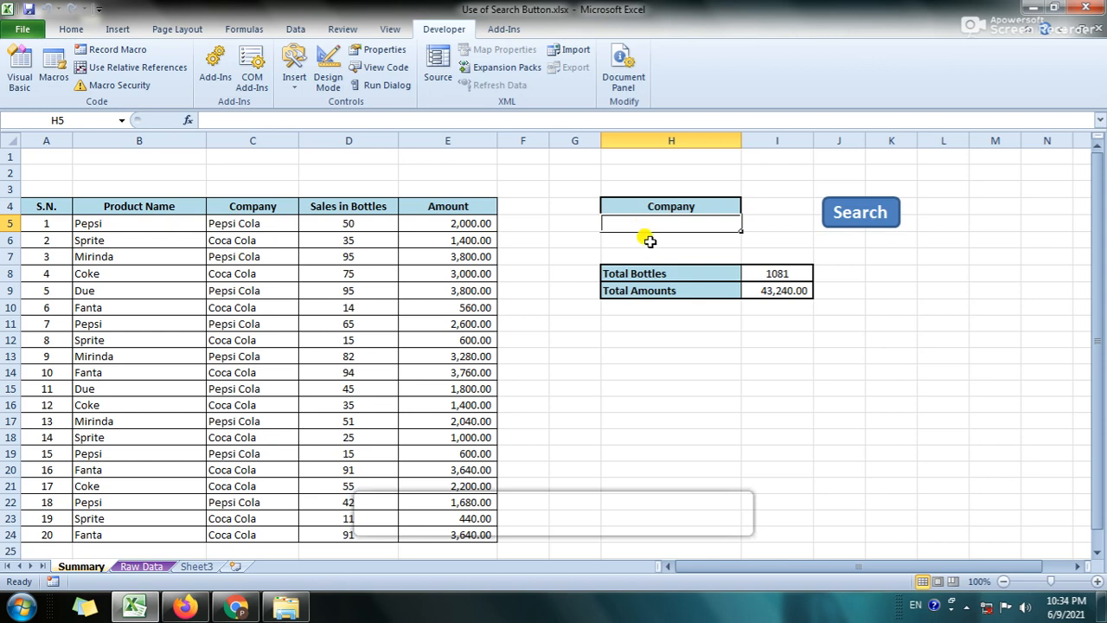
{"action": "type", "text": "pep"}
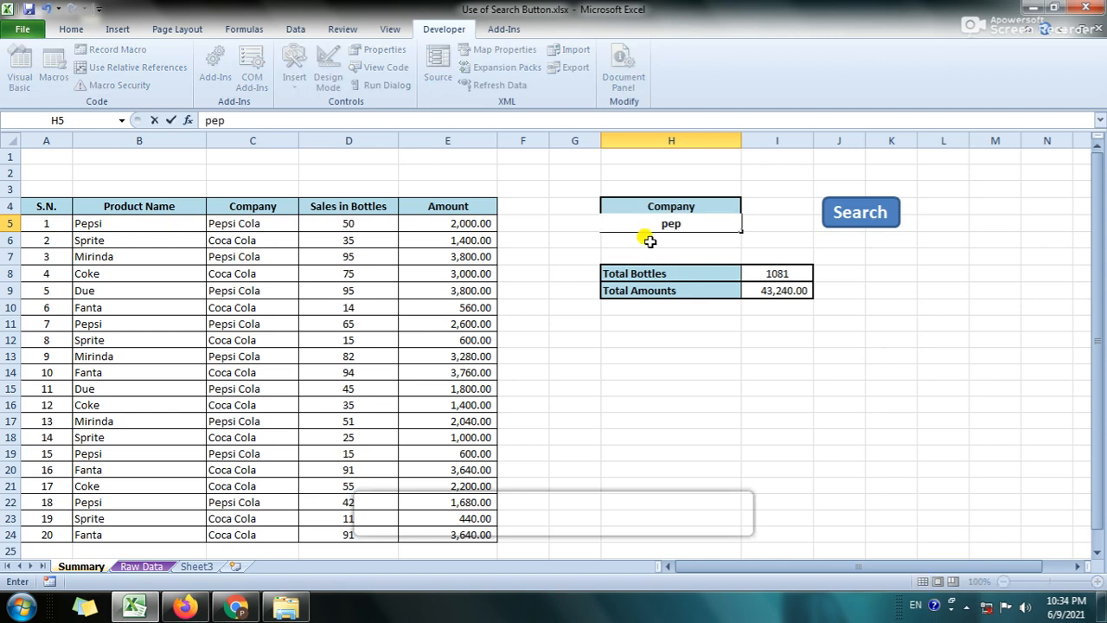
{"action": "left_click", "coordinate": [865, 217]}
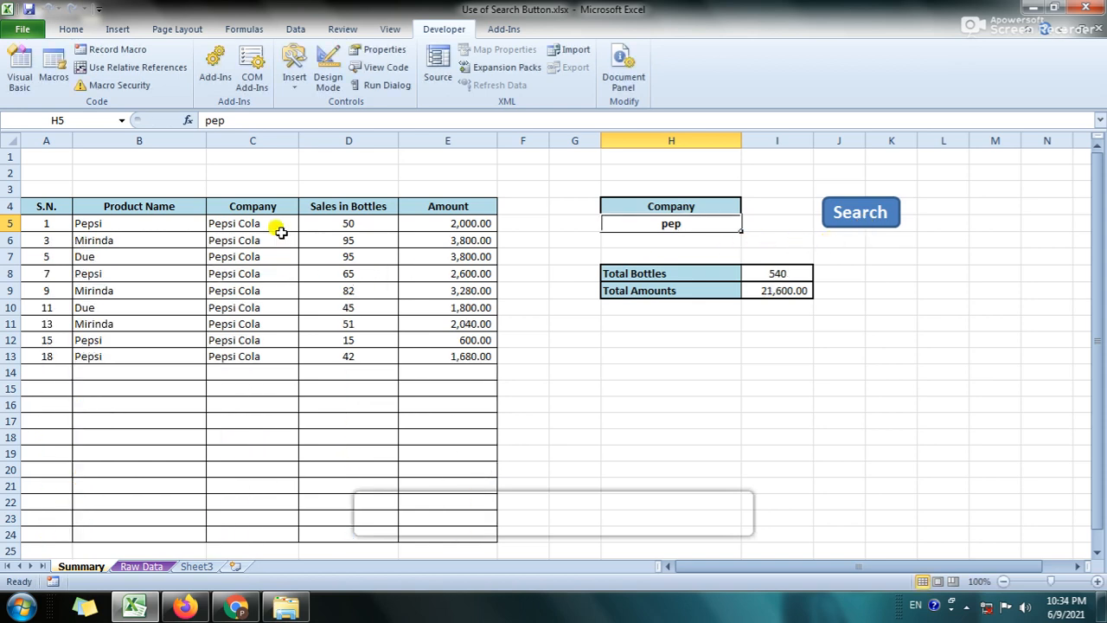
{"action": "left_click_drag", "start_coordinate": [194, 373], "coordinate": [207, 389]}
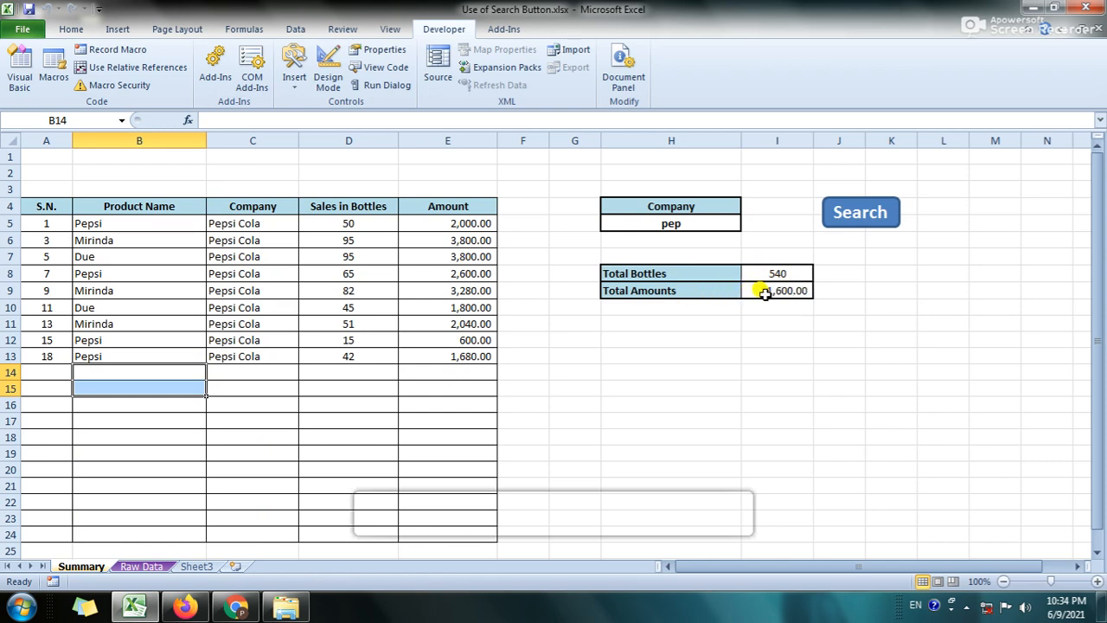
Step: Replace the company criterion in H5 with co, run the search, and check the total bottles and amounts
{"action": "left_click", "coordinate": [688, 227]}
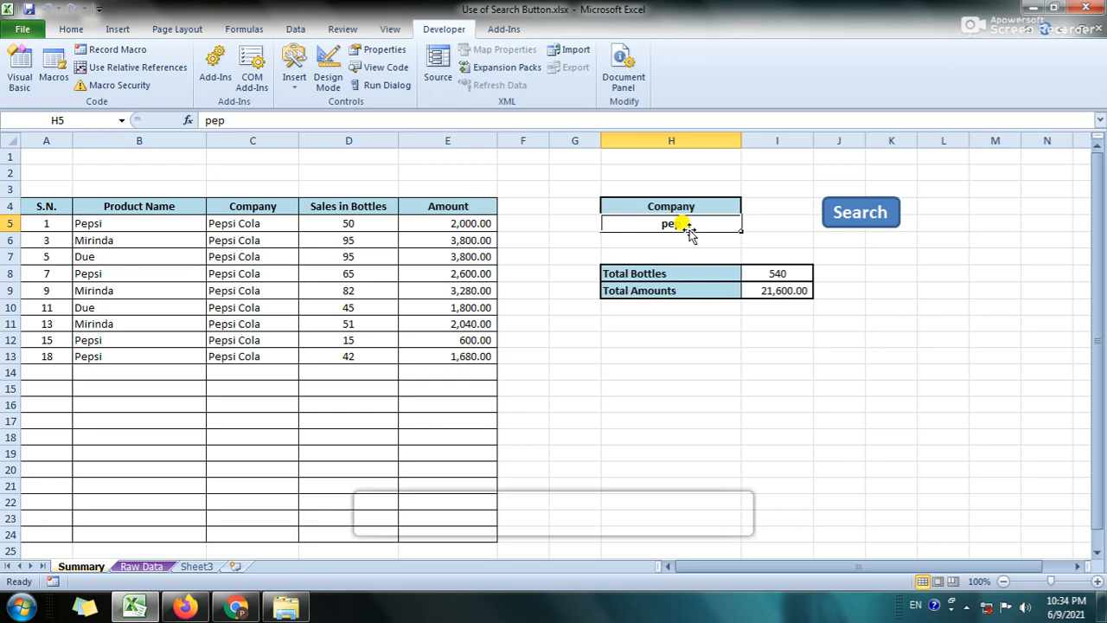
{"action": "key", "text": "BackSpace"}
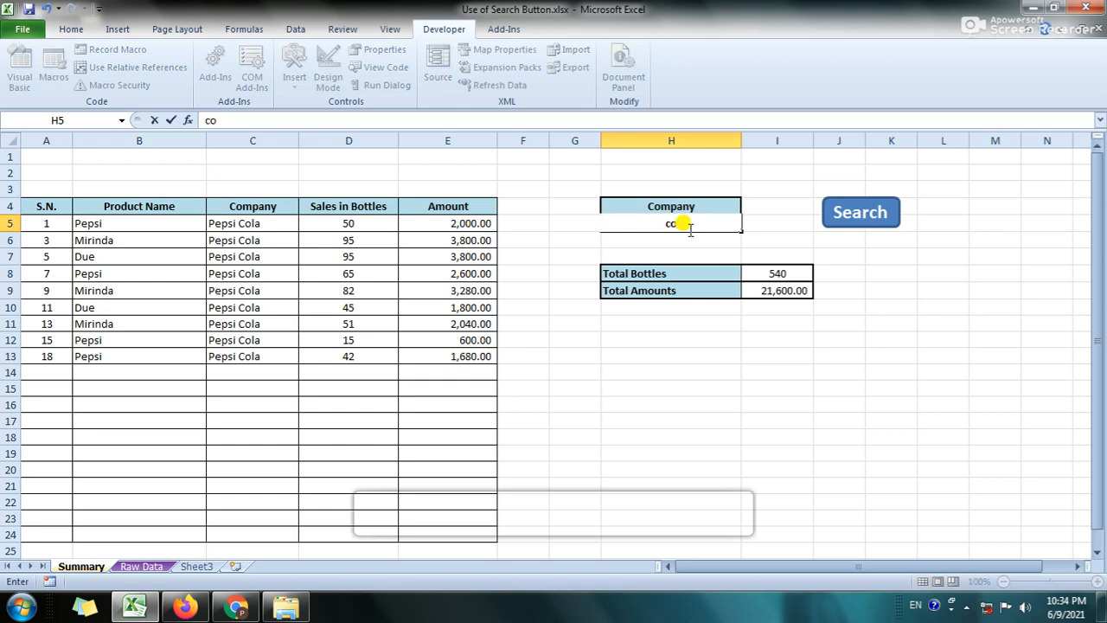
{"action": "left_click", "coordinate": [850, 215]}
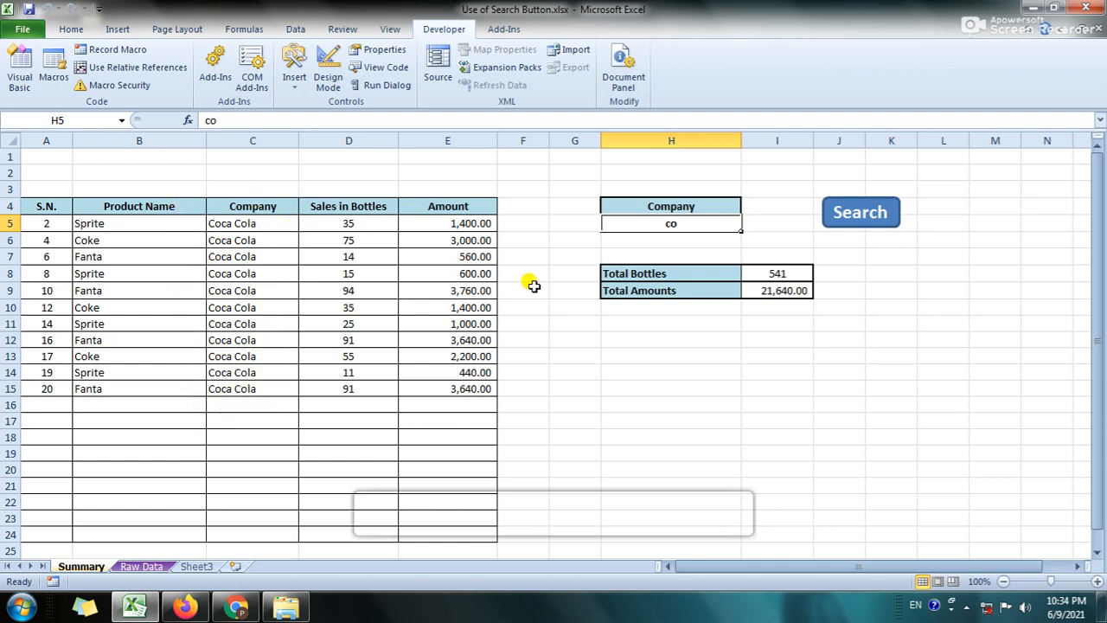
{"action": "left_click", "coordinate": [793, 276]}
{"action": "left_click", "coordinate": [788, 306]}
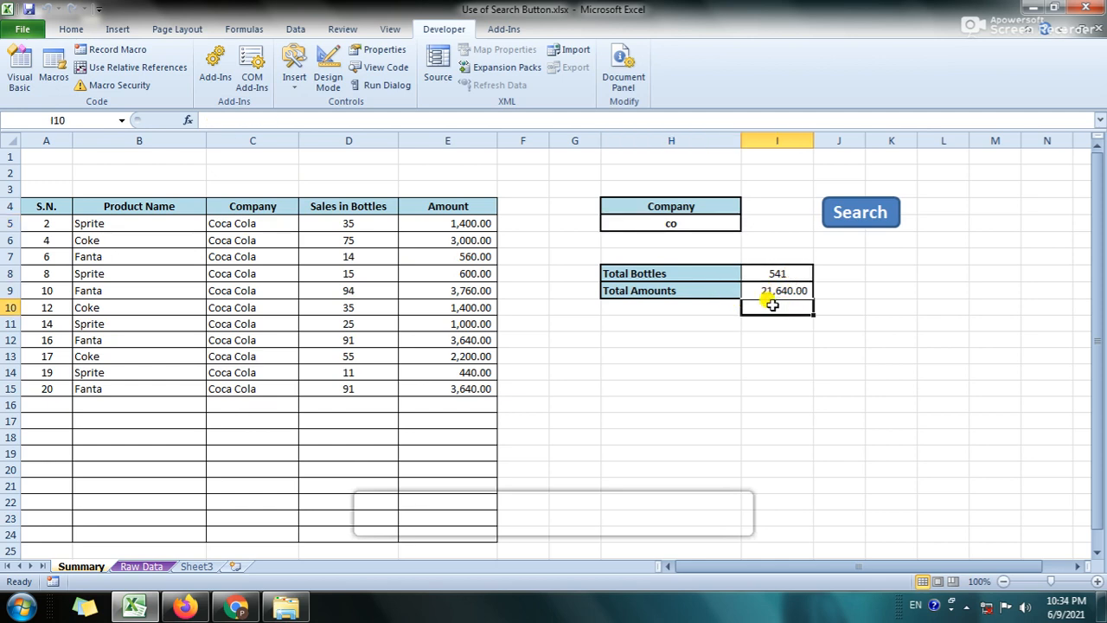
Step: Clear the company criterion in H5 and run the search to list every record
{"action": "left_click", "coordinate": [784, 322]}
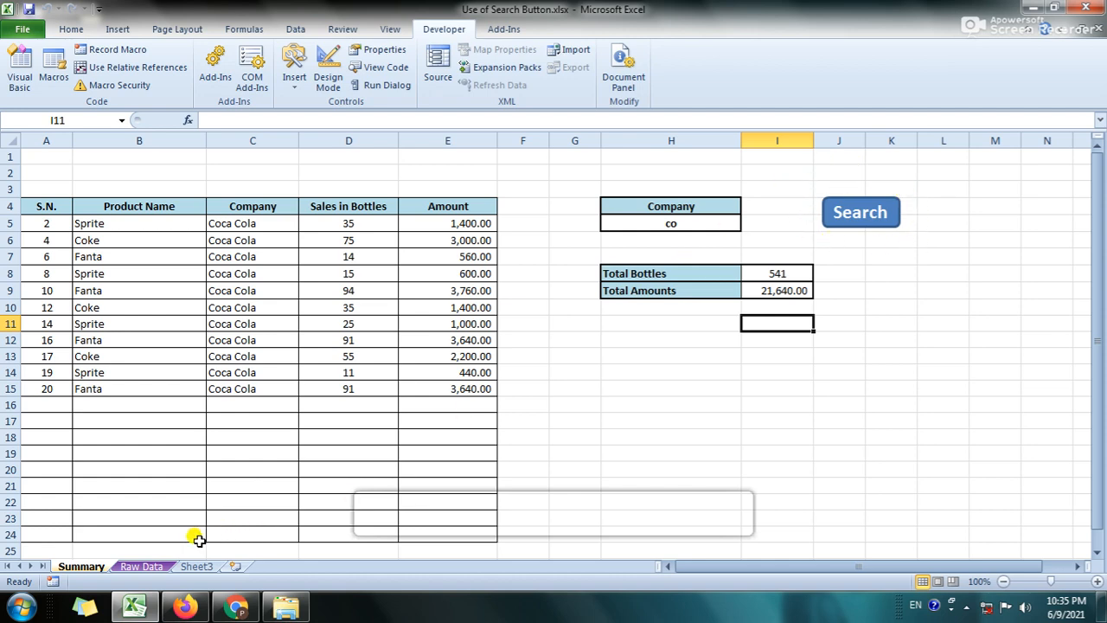
{"action": "left_click", "coordinate": [657, 223]}
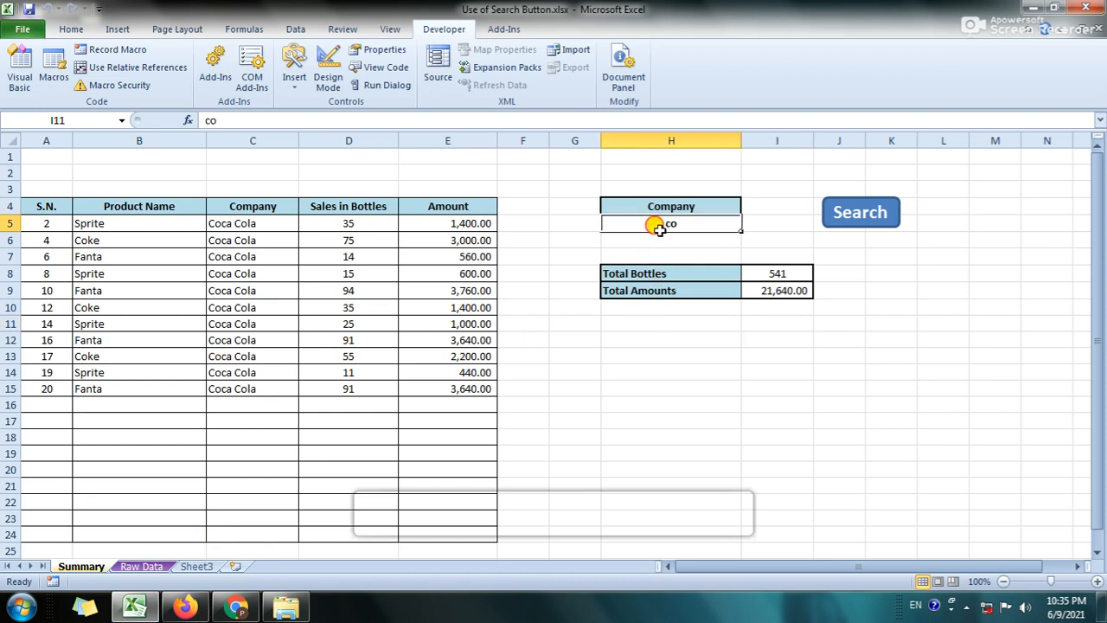
{"action": "key", "text": "Return"}
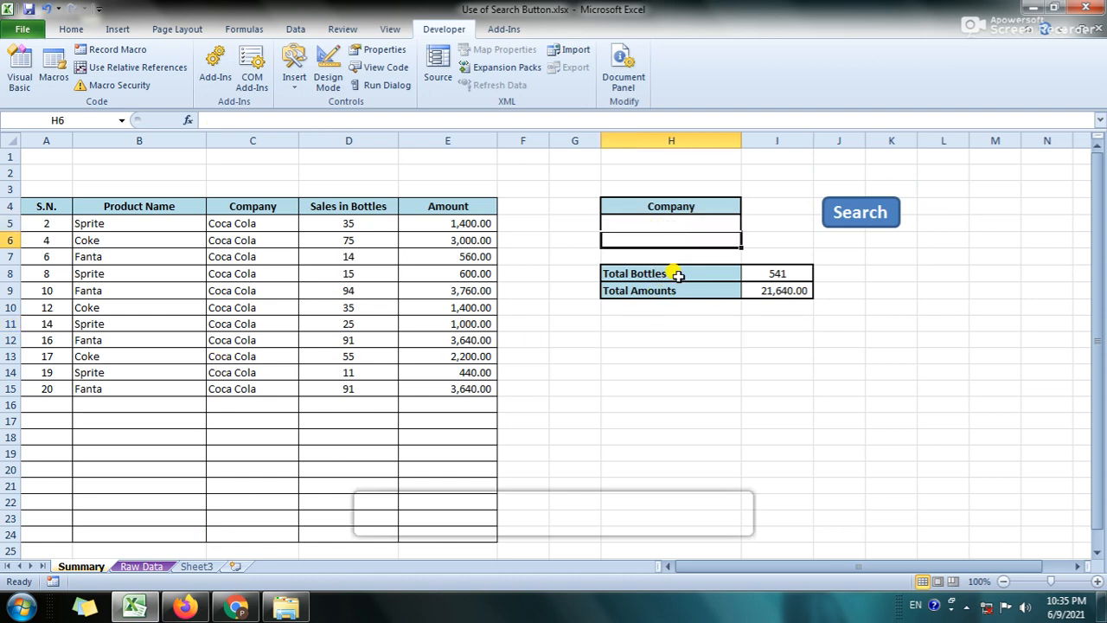
{"action": "left_click", "coordinate": [852, 214]}
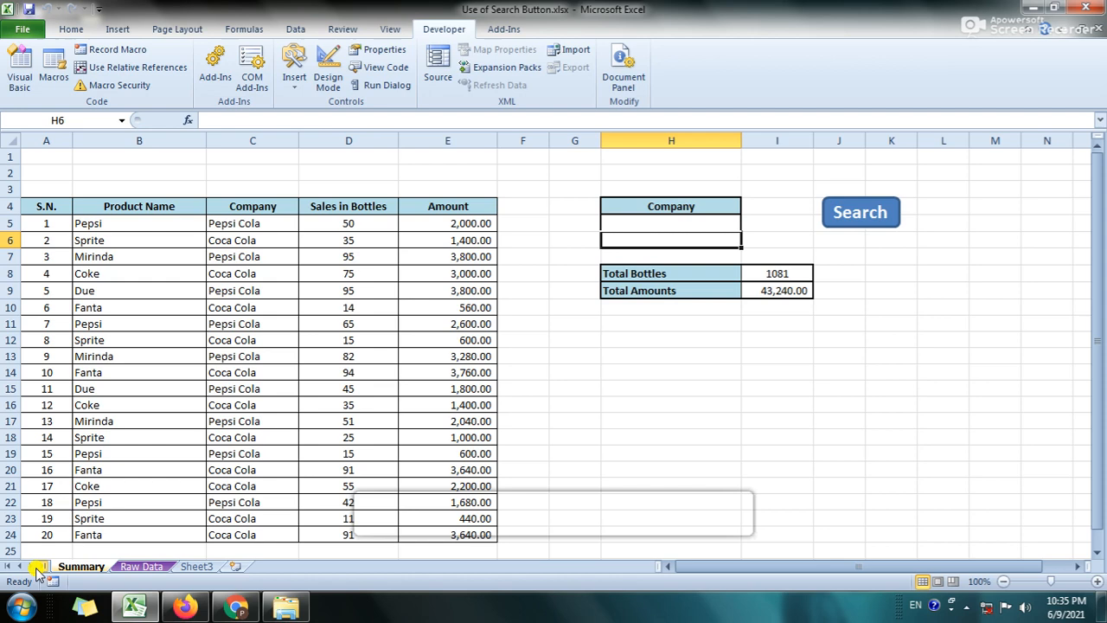
Step: Copy the table headings in A6:E6 of the Raw Data sheet and paste them at A4 of Sheet3
{"action": "left_click", "coordinate": [194, 566]}
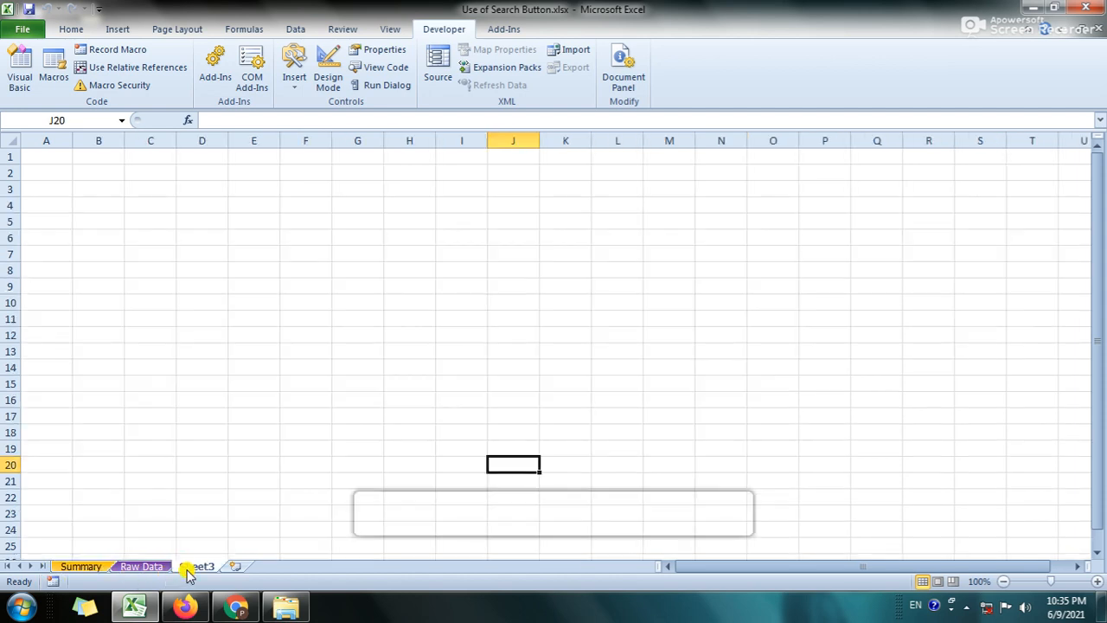
{"action": "left_click", "coordinate": [143, 566]}
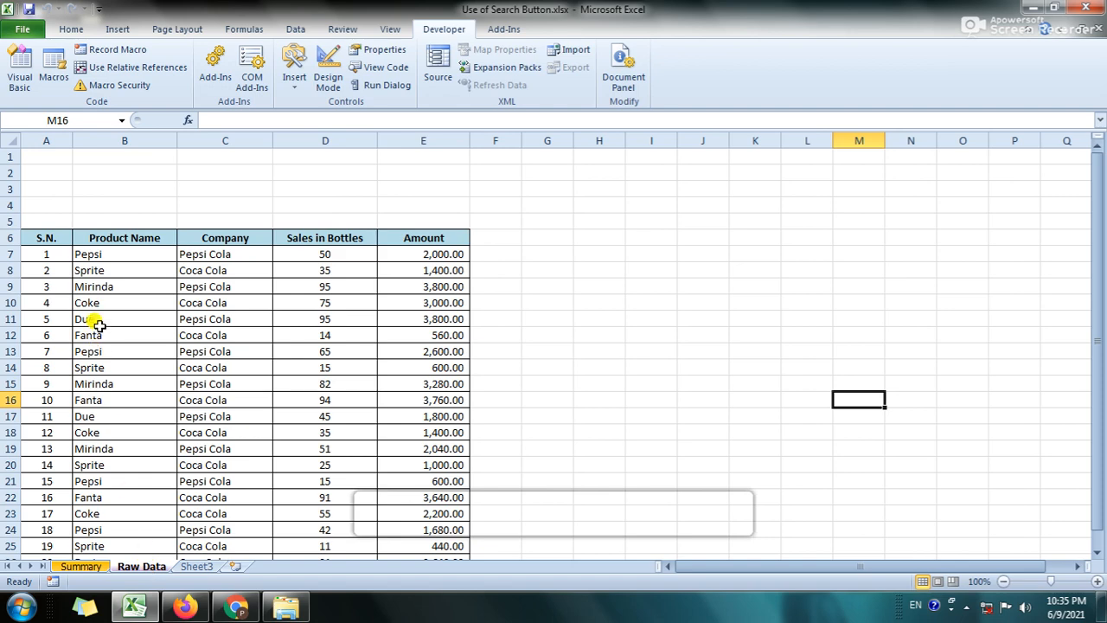
{"action": "scroll", "coordinate": [198, 320], "scroll_direction": "down", "scroll_amount": 2}
{"action": "scroll", "coordinate": [202, 320], "scroll_direction": "up", "scroll_amount": 1}
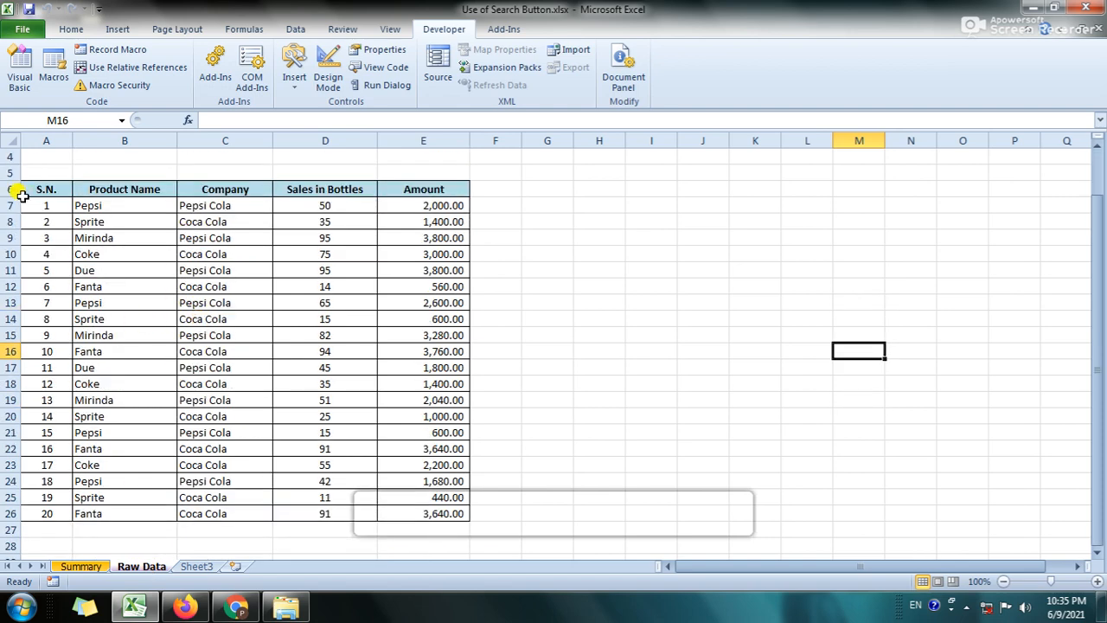
{"action": "left_click_drag", "start_coordinate": [35, 190], "coordinate": [398, 190]}
{"action": "key", "text": "ctrl+c"}
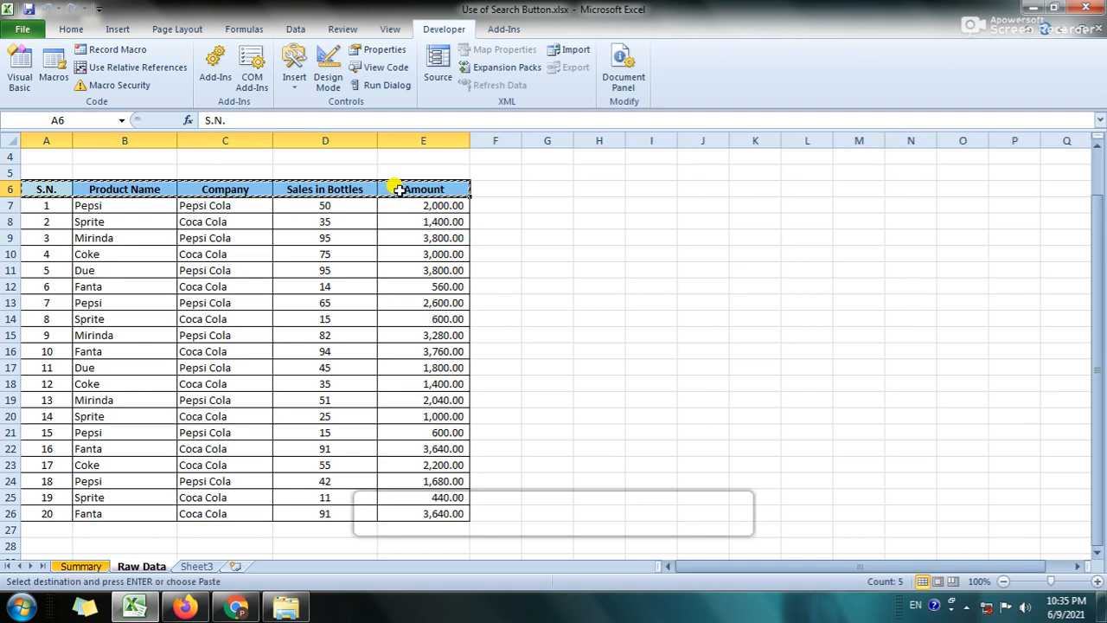
{"action": "left_click", "coordinate": [197, 566]}
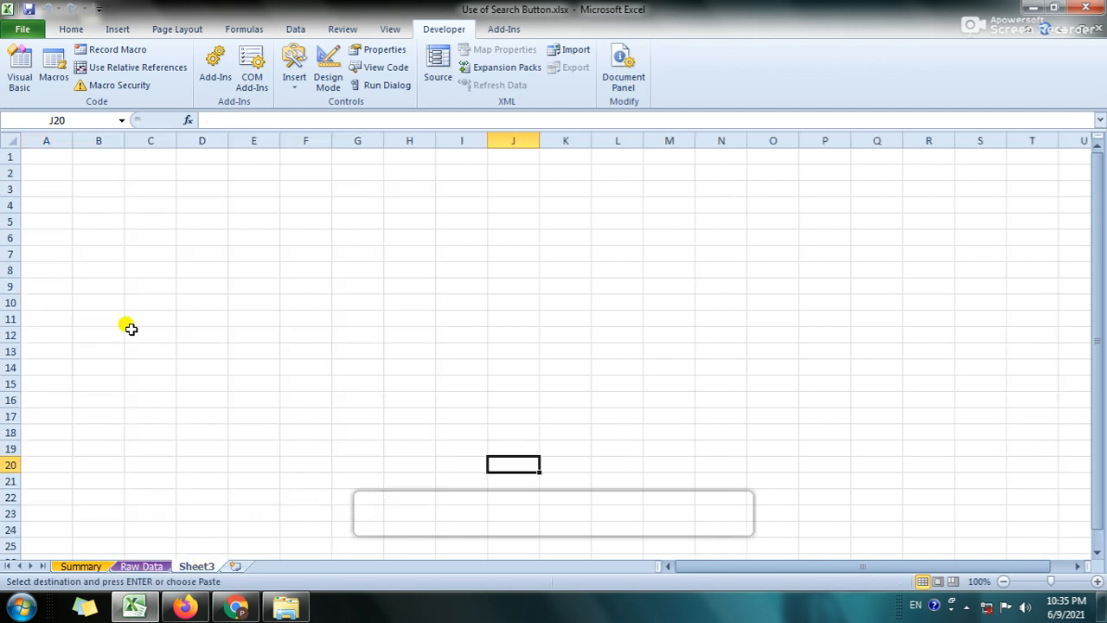
{"action": "left_click", "coordinate": [67, 205]}
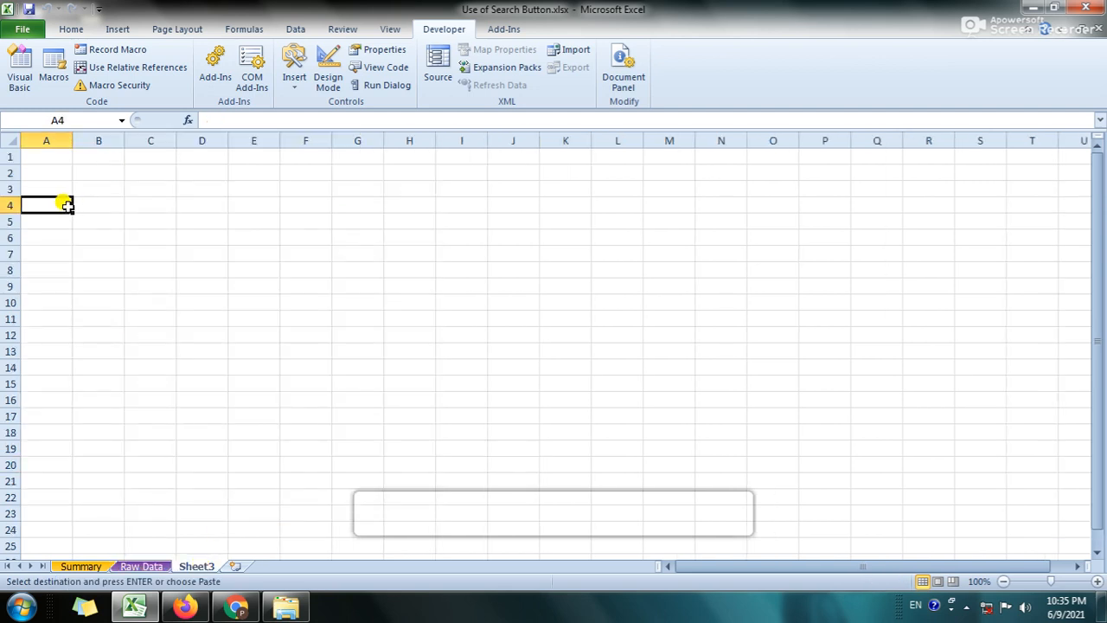
{"action": "key", "text": "ctrl+v"}
Step: Widen columns A to E on Sheet3 so the pasted headings fit
{"action": "left_click", "coordinate": [100, 299]}
{"action": "left_click_drag", "start_coordinate": [68, 143], "coordinate": [496, 141]}
{"action": "left_click", "coordinate": [510, 269]}
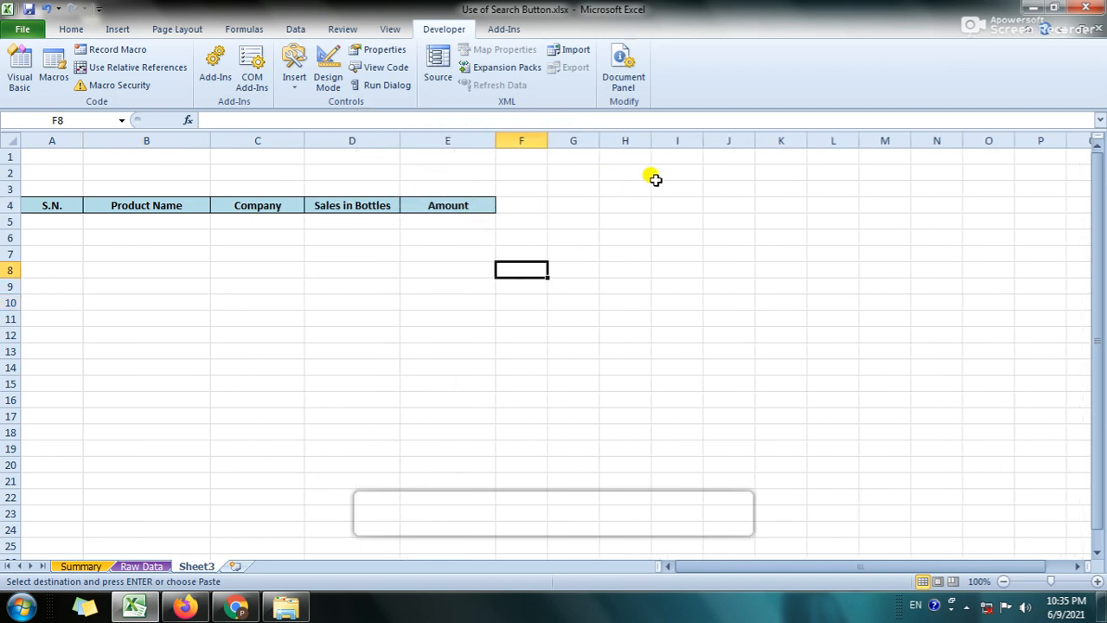
Step: Widen column H to about 23.71 and apply all borders plus a thick box border to H3:H4
{"action": "left_click", "coordinate": [647, 201]}
{"action": "left_click_drag", "start_coordinate": [649, 142], "coordinate": [735, 142]}
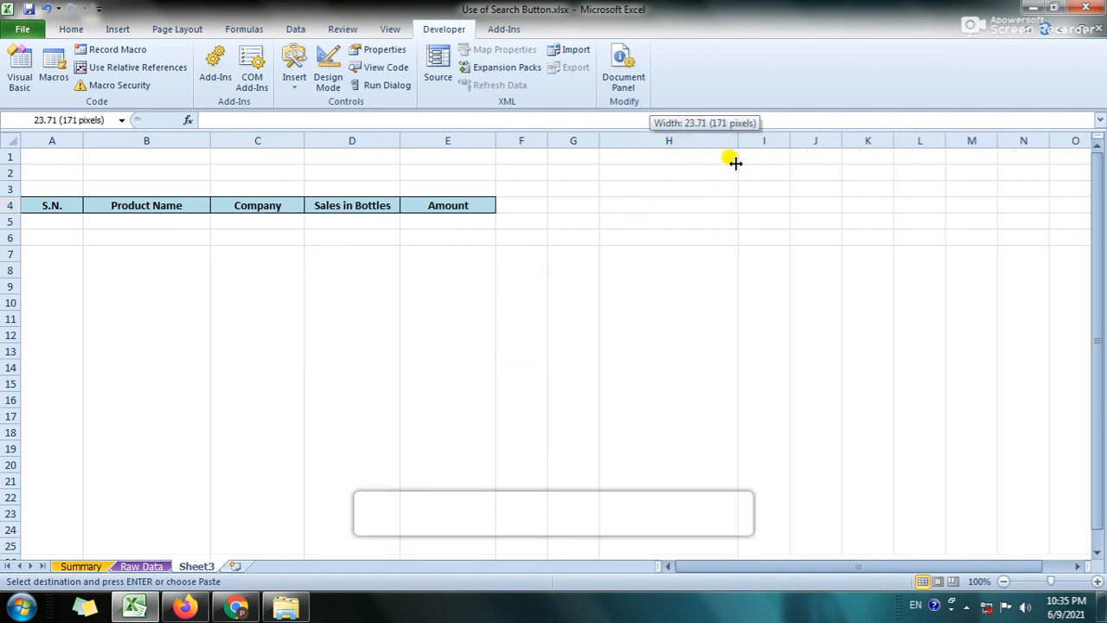
{"action": "left_click_drag", "start_coordinate": [662, 182], "coordinate": [669, 199]}
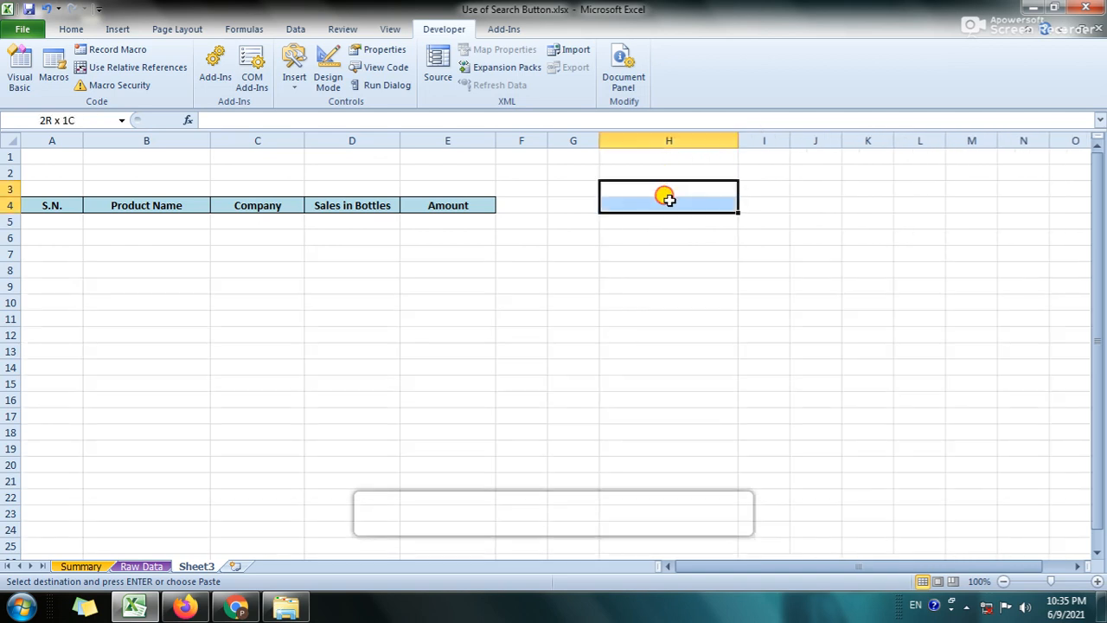
{"action": "left_click", "coordinate": [85, 29]}
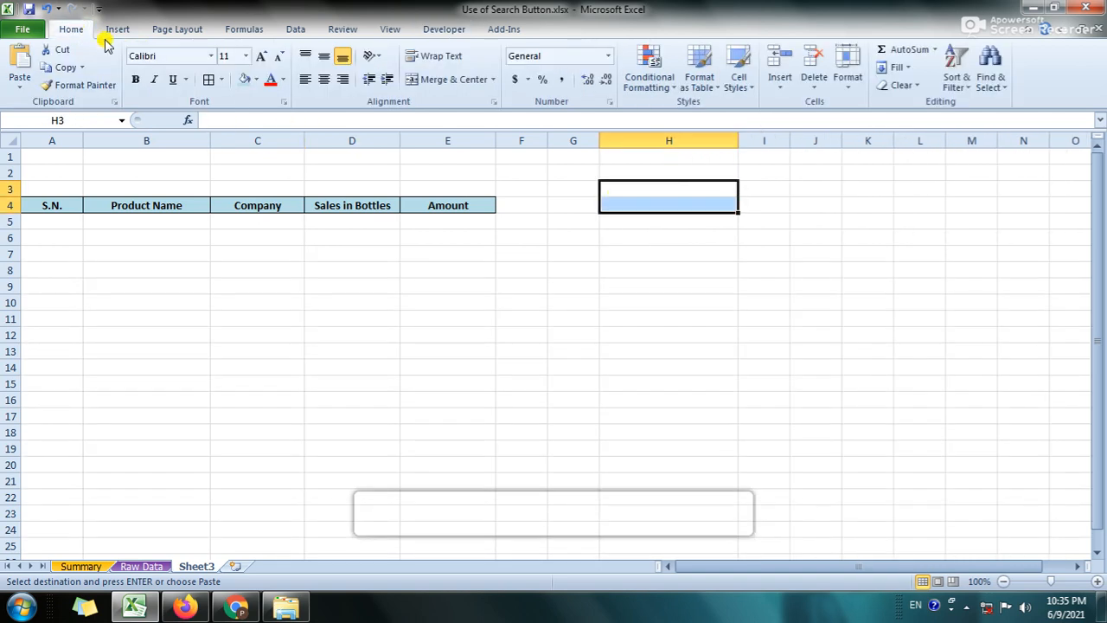
{"action": "left_click", "coordinate": [209, 83]}
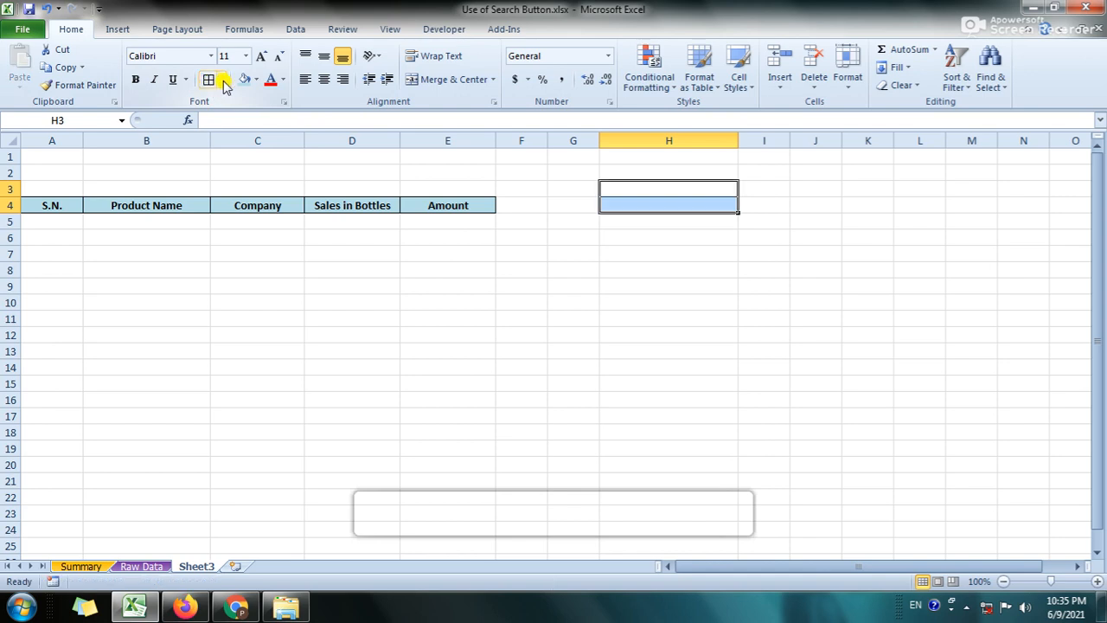
{"action": "left_click", "coordinate": [222, 80]}
{"action": "left_click", "coordinate": [238, 242]}
{"action": "left_click", "coordinate": [632, 282]}
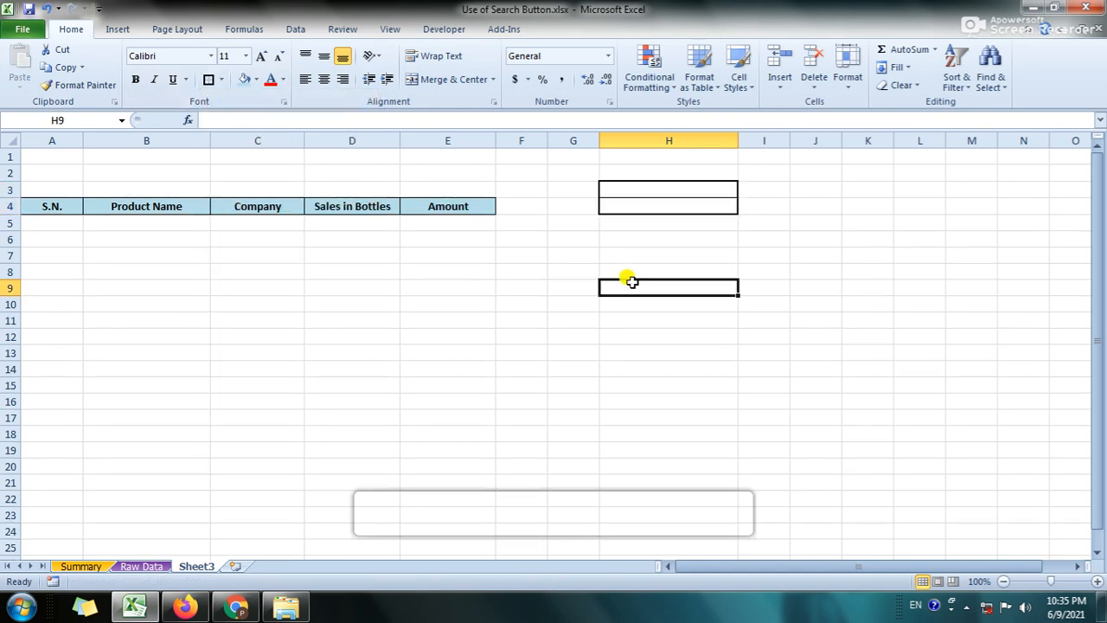
Step: Enter the heading Product Name in H3 and make it bold and centred
{"action": "left_click", "coordinate": [667, 189]}
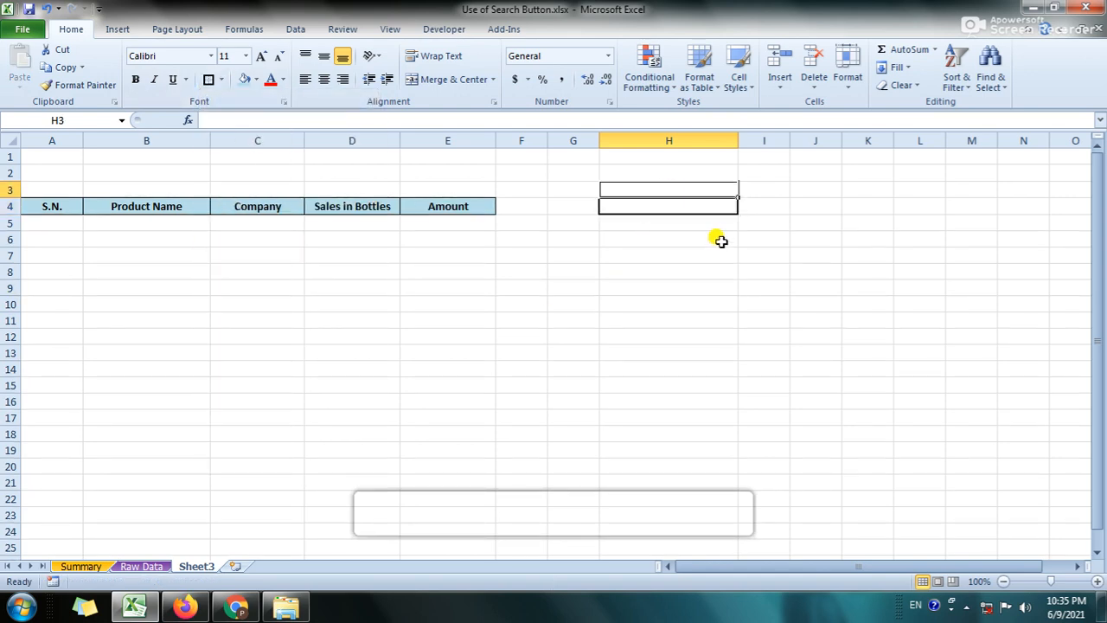
{"action": "type", "text": "Product Name"}
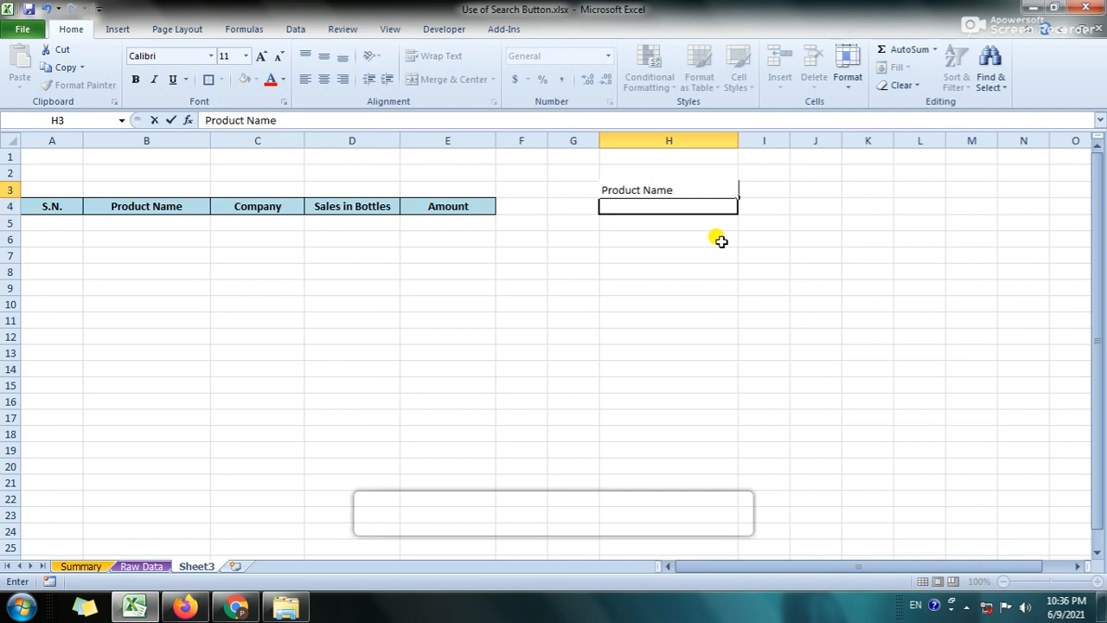
{"action": "left_click", "coordinate": [721, 242]}
{"action": "left_click", "coordinate": [699, 186]}
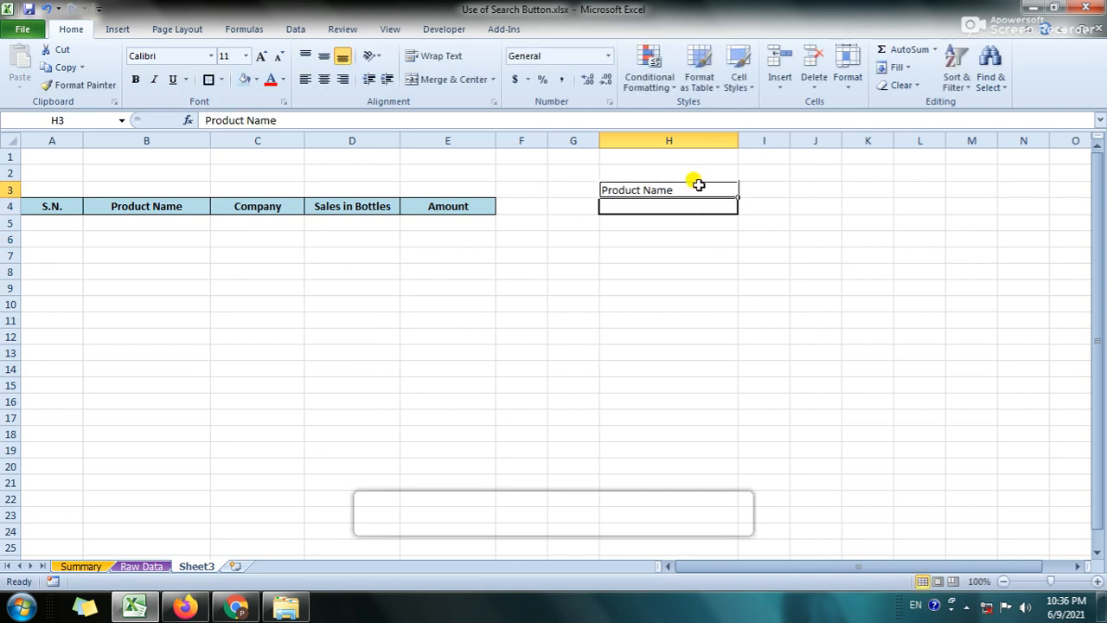
{"action": "key", "text": "ctrl+b"}
{"action": "left_click", "coordinate": [324, 79]}
{"action": "left_click", "coordinate": [614, 267]}
{"action": "left_click", "coordinate": [627, 200]}
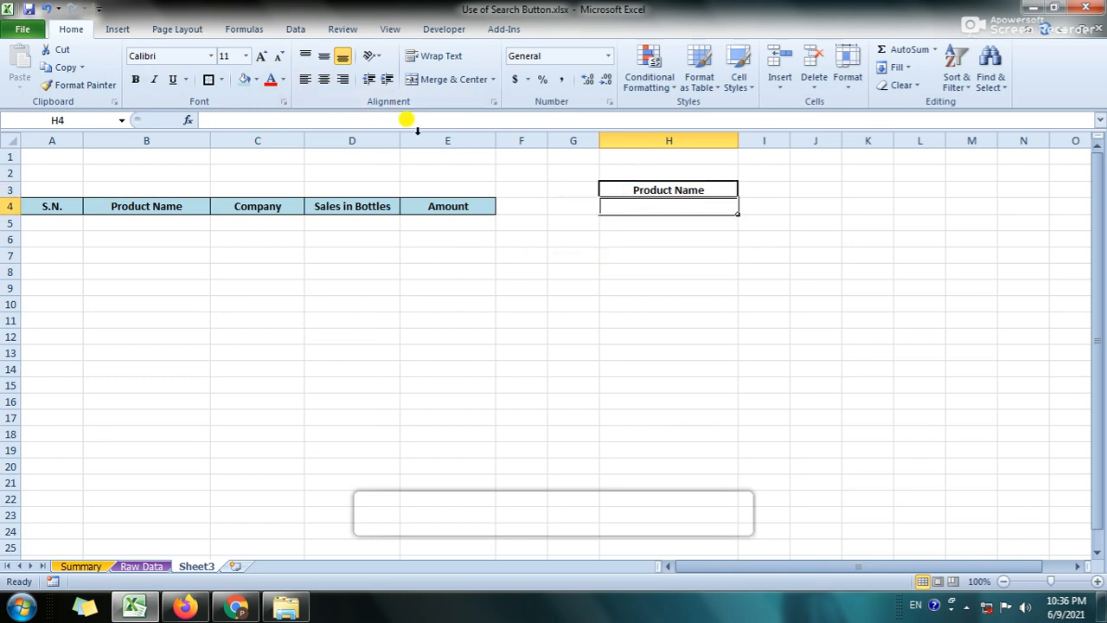
{"action": "left_click", "coordinate": [709, 318]}
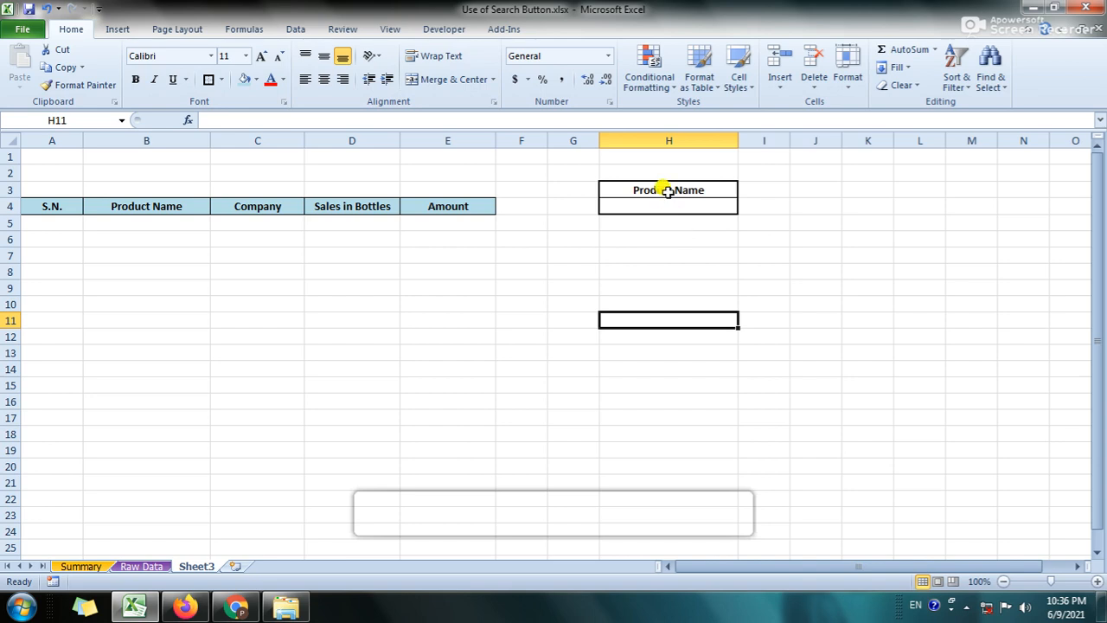
Step: Fill the Product Name heading in H3 with the light blue of the table headings
{"action": "left_click", "coordinate": [663, 192]}
{"action": "left_click", "coordinate": [243, 82]}
{"action": "left_click", "coordinate": [663, 237]}
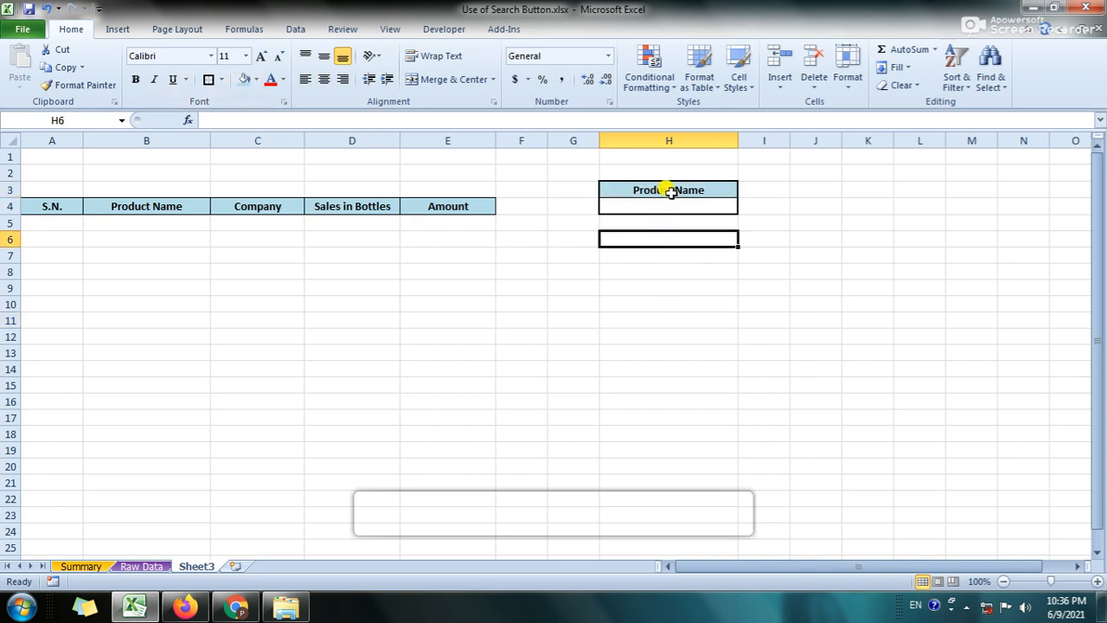
Step: Apply all borders and a thick box border to the totals area H7:I8
{"action": "left_click", "coordinate": [662, 261]}
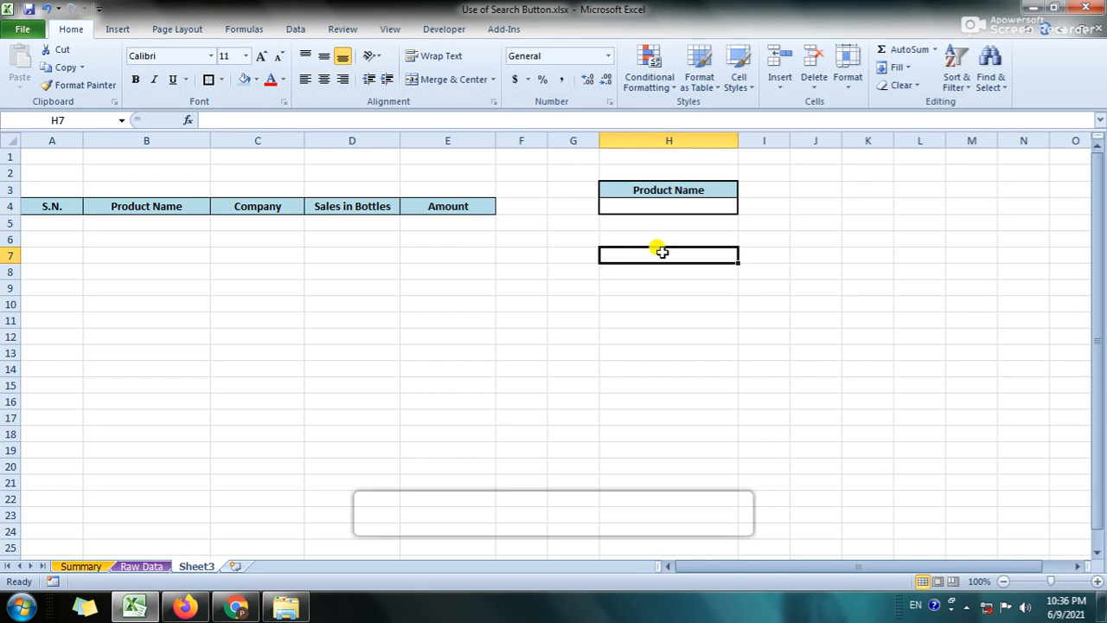
{"action": "left_click_drag", "start_coordinate": [659, 251], "coordinate": [737, 275]}
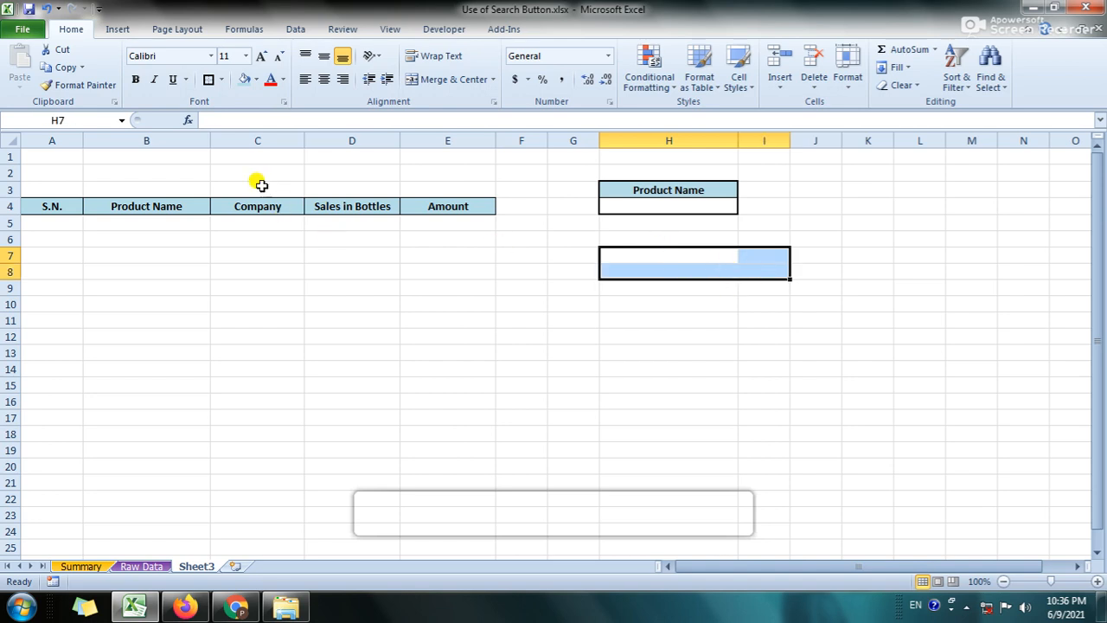
{"action": "left_click", "coordinate": [221, 79]}
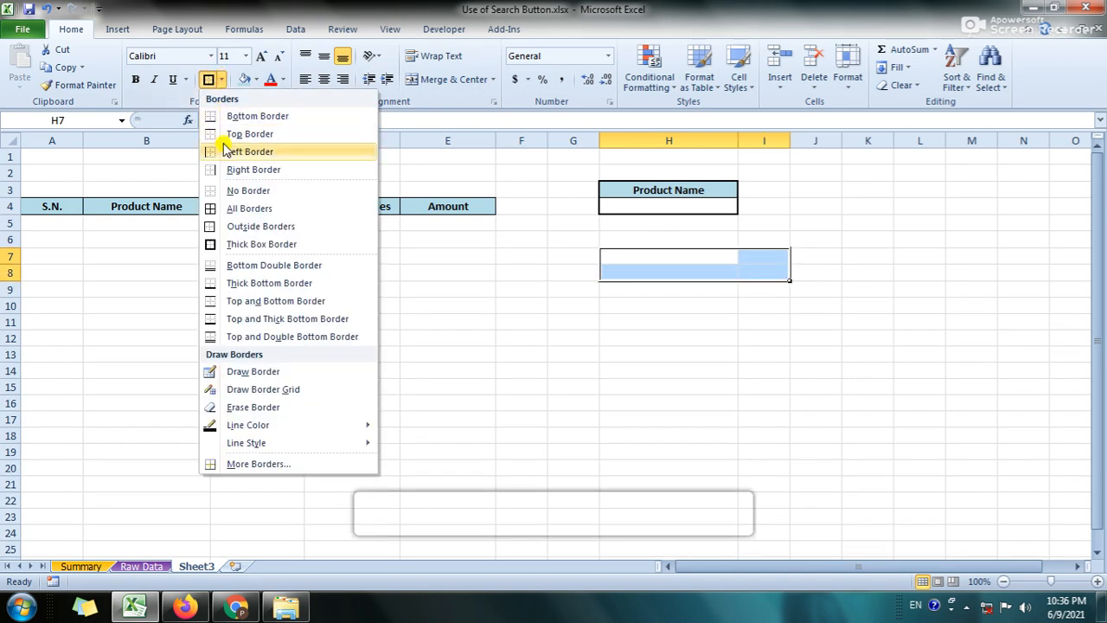
{"action": "left_click", "coordinate": [238, 212]}
{"action": "left_click", "coordinate": [223, 79]}
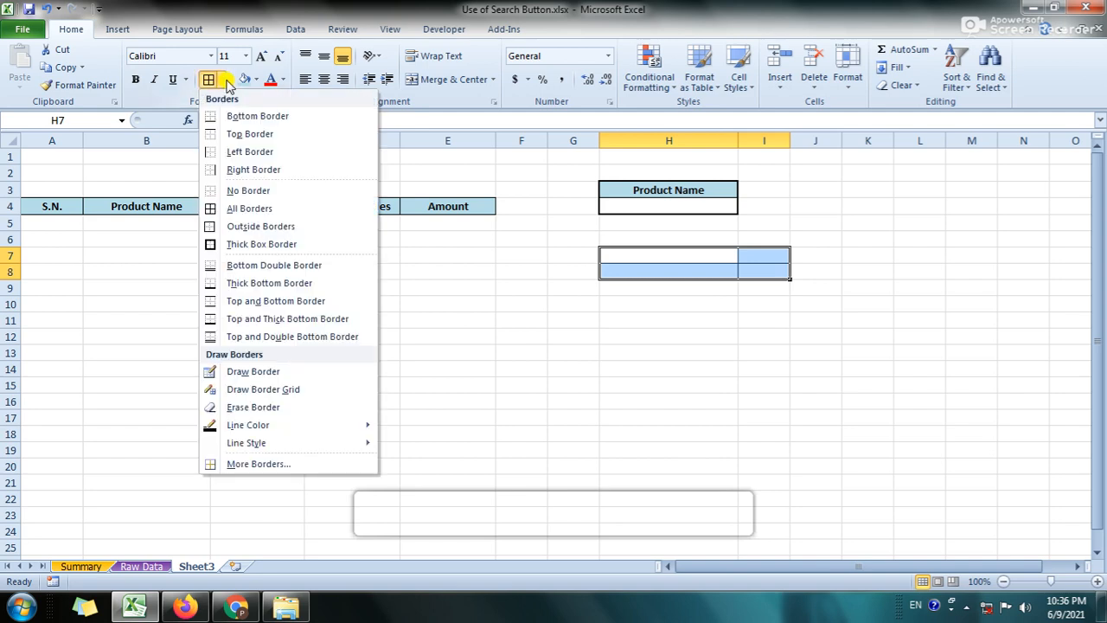
{"action": "left_click", "coordinate": [251, 243]}
{"action": "left_click", "coordinate": [683, 304]}
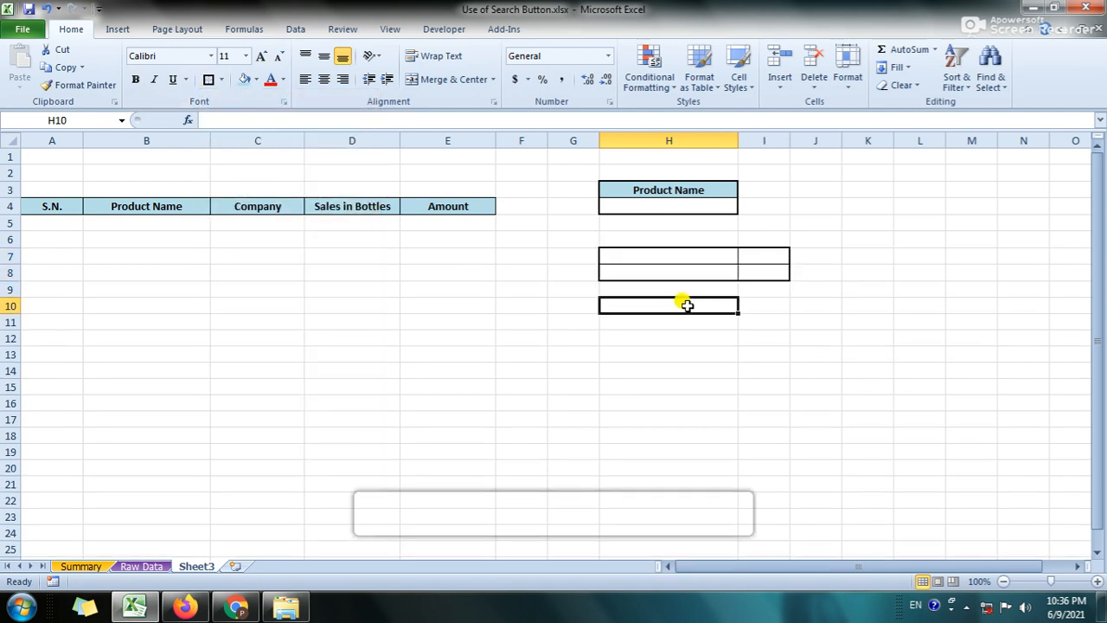
Step: Enter the labels Total Sales in H7 and Total Amount in H8
{"action": "left_click", "coordinate": [667, 259]}
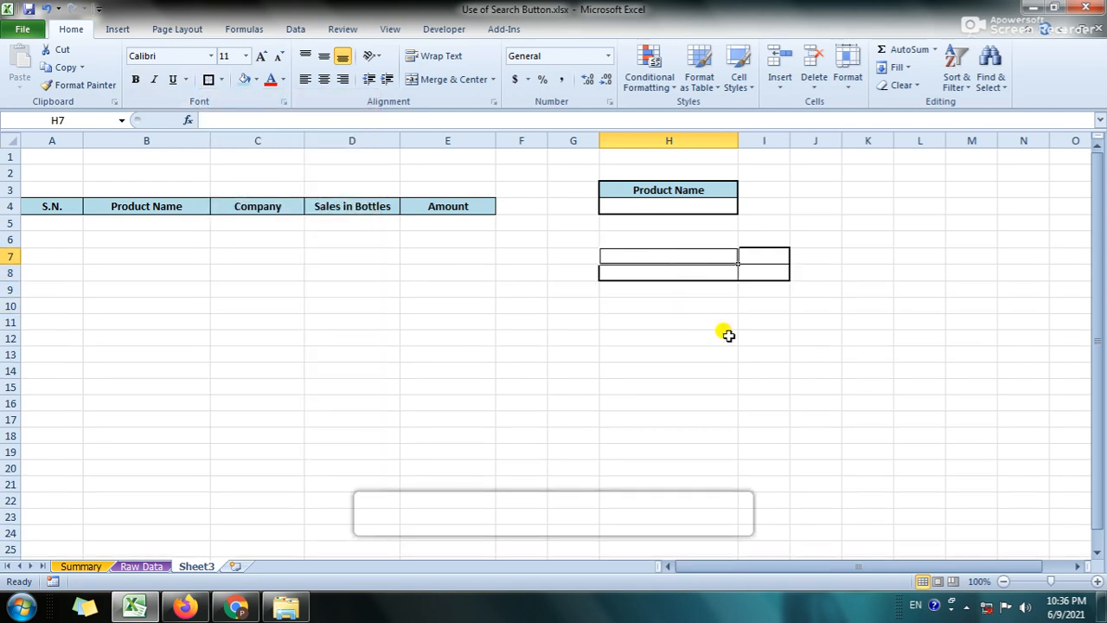
{"action": "type", "text": "Total Sales"}
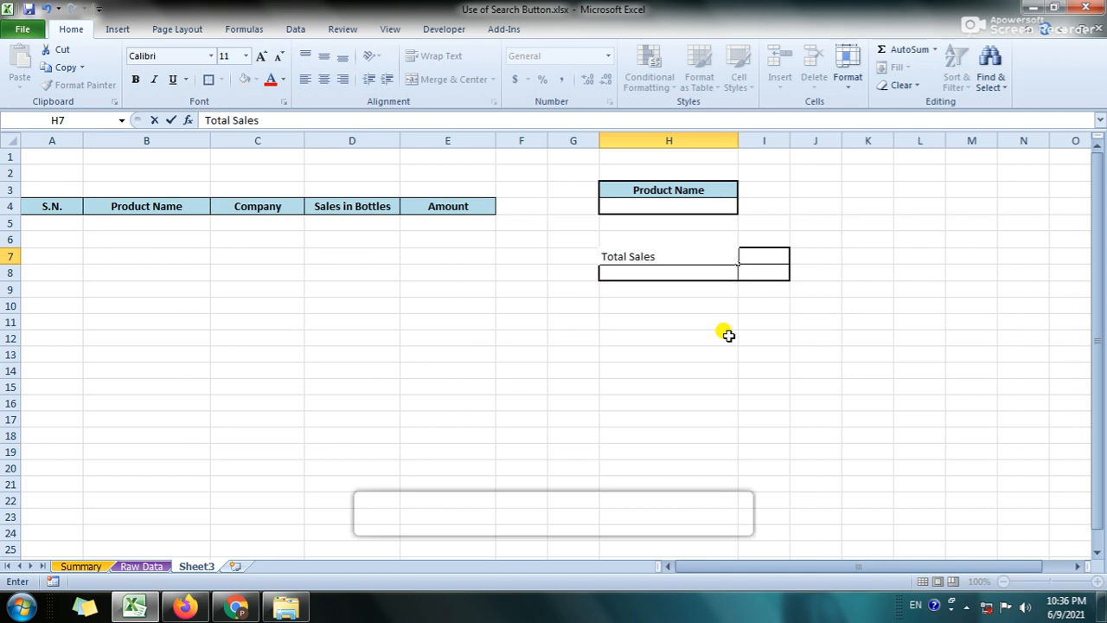
{"action": "left_click", "coordinate": [728, 335]}
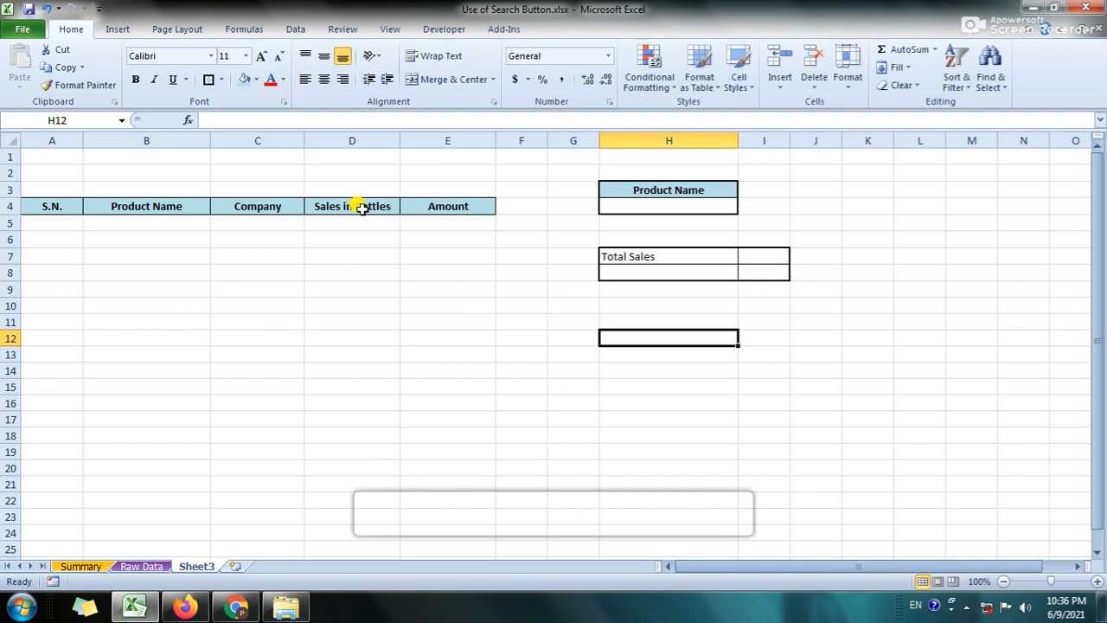
{"action": "left_click", "coordinate": [667, 273]}
{"action": "type", "text": "Total Amo"}
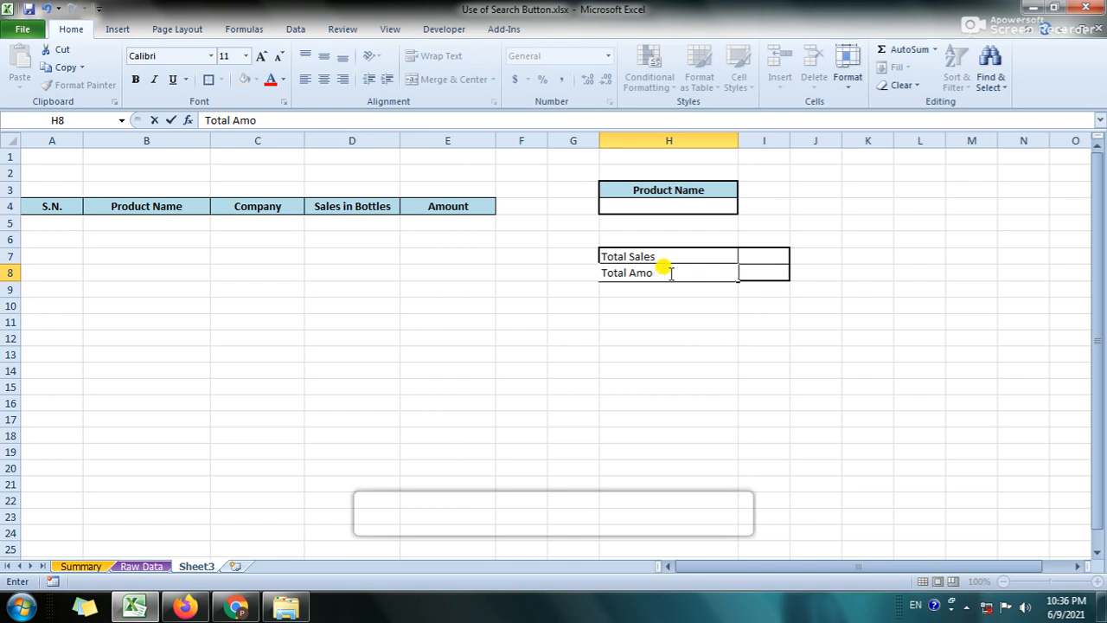
{"action": "type", "text": "unt"}
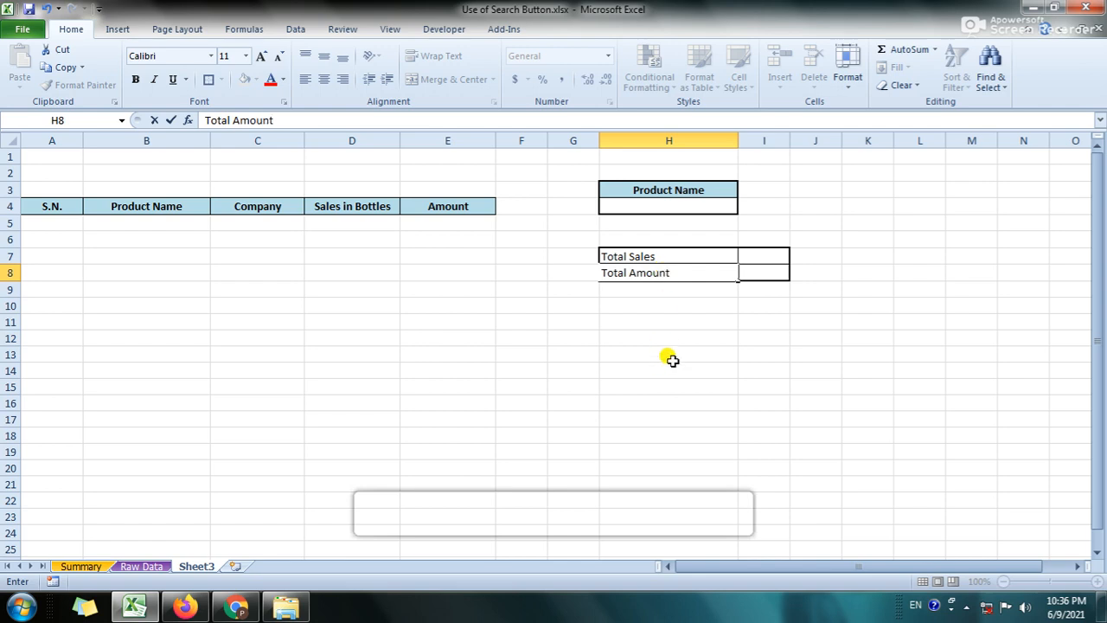
{"action": "left_click", "coordinate": [669, 323]}
Step: Widen column I to make room for the totals beside the labels
{"action": "left_click", "coordinate": [652, 272]}
{"action": "left_click_drag", "start_coordinate": [786, 141], "coordinate": [831, 141]}
{"action": "left_click", "coordinate": [805, 368]}
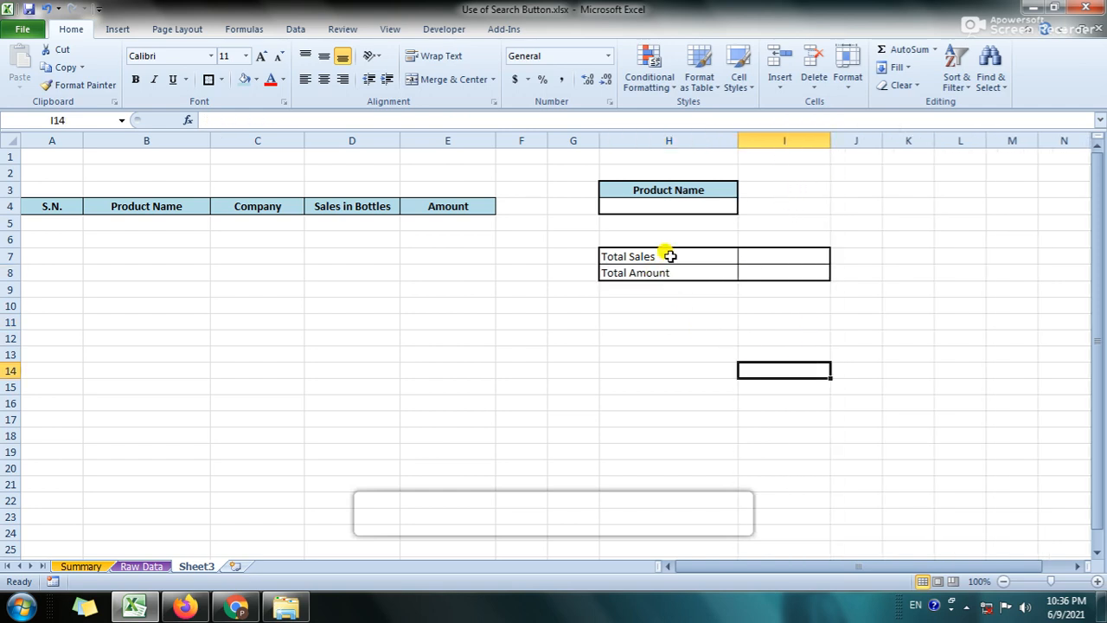
Step: Make the Total Sales and Total Amount labels in H7:H8 bold with a light blue fill
{"action": "left_click_drag", "start_coordinate": [671, 256], "coordinate": [671, 270]}
{"action": "key", "text": "ctrl+b"}
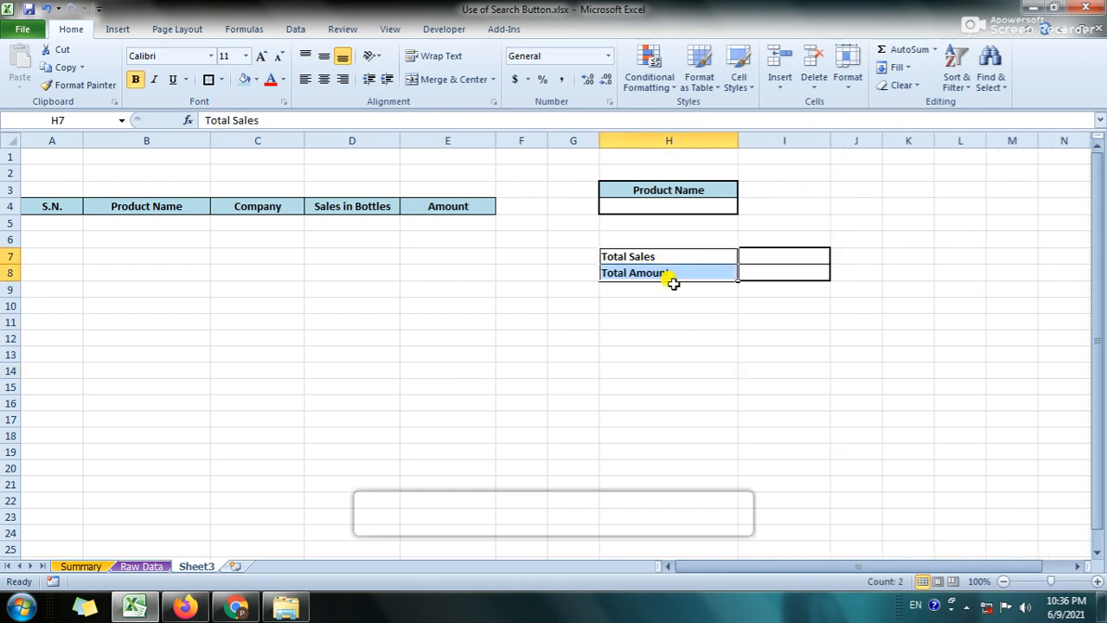
{"action": "left_click", "coordinate": [244, 86]}
{"action": "left_click", "coordinate": [783, 391]}
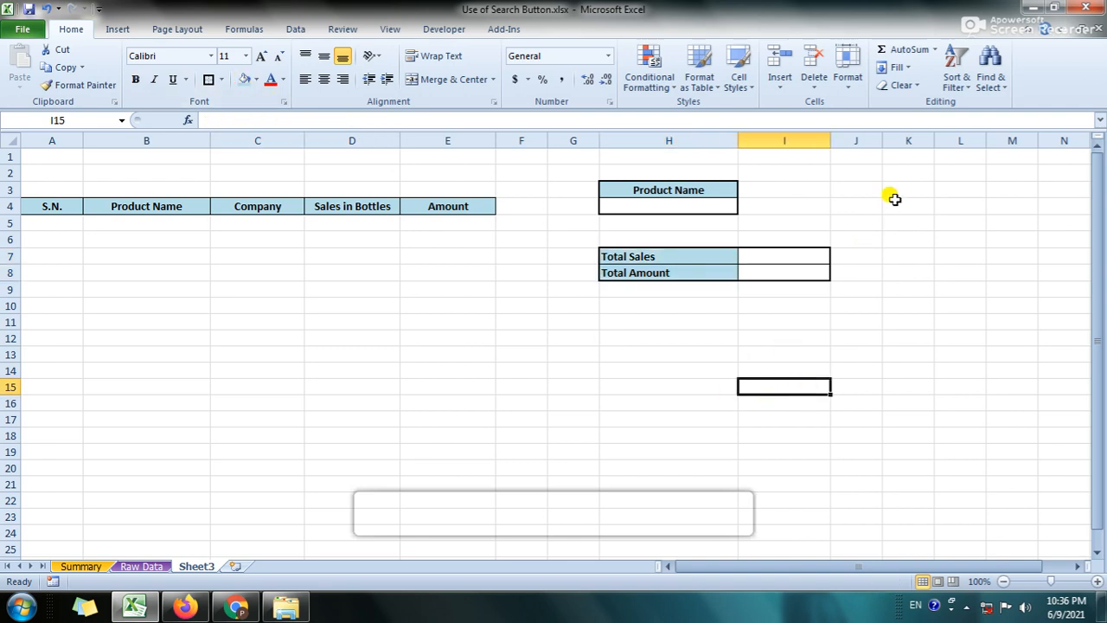
Step: Draw a rounded rectangle about 0.34" by 0.77" in columns J:K beside the Product Name box and label it Search
{"action": "left_click", "coordinate": [115, 31]}
{"action": "left_click", "coordinate": [177, 78]}
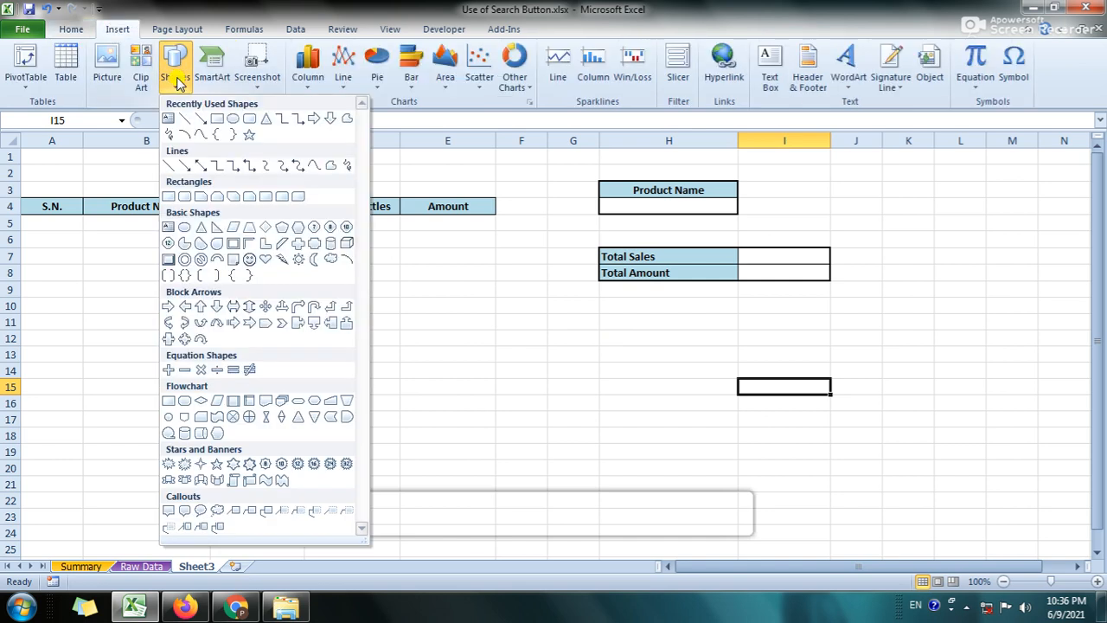
{"action": "left_click", "coordinate": [247, 120]}
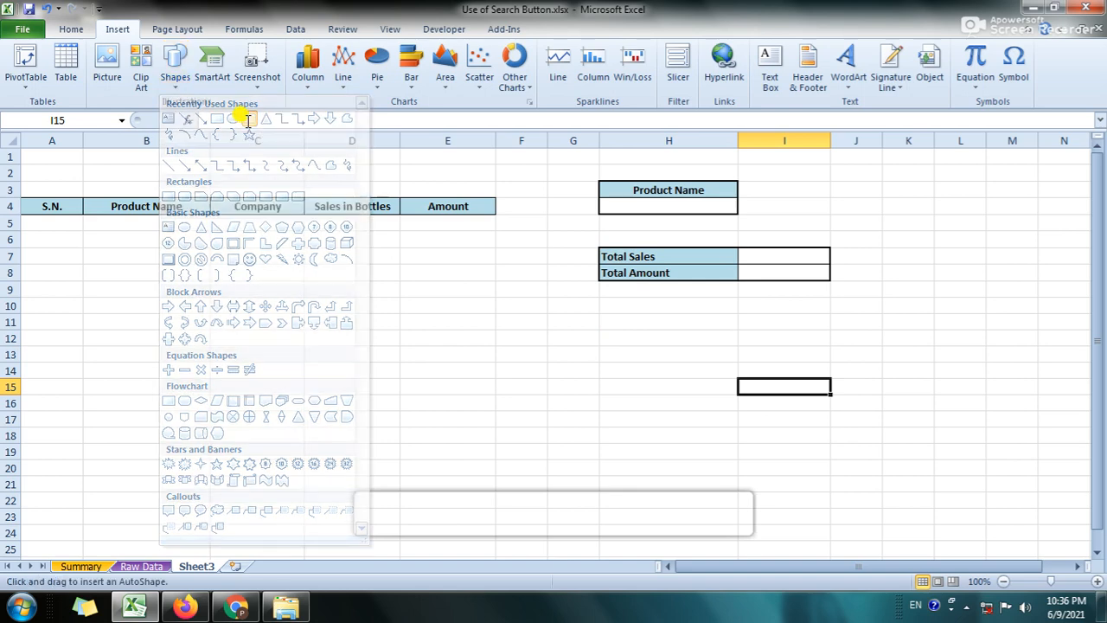
{"action": "left_click_drag", "start_coordinate": [867, 183], "coordinate": [927, 210]}
{"action": "right_click", "coordinate": [901, 201]}
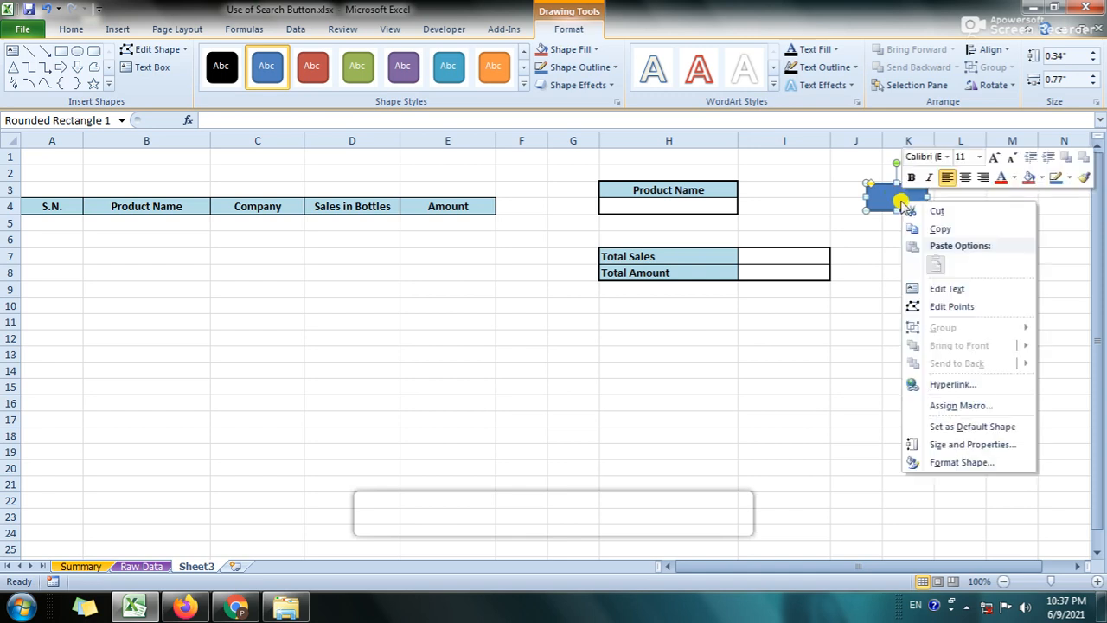
{"action": "left_click", "coordinate": [943, 291]}
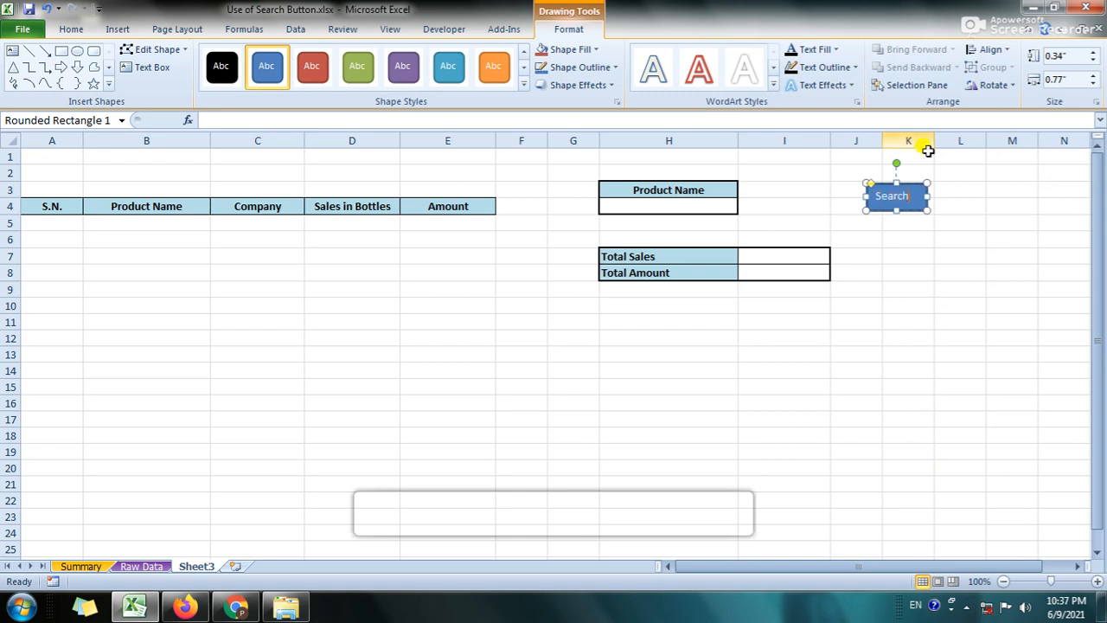
Step: Format the Search button text as bold, size 12, centred horizontally and vertically in the shape
{"action": "double_click", "coordinate": [889, 190]}
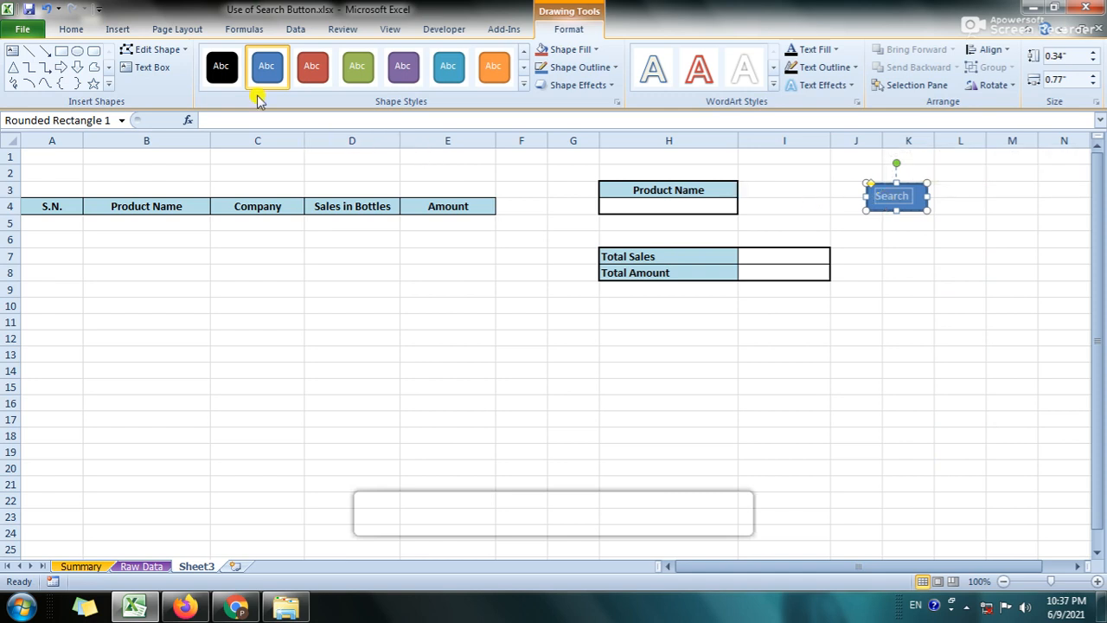
{"action": "left_click", "coordinate": [69, 29]}
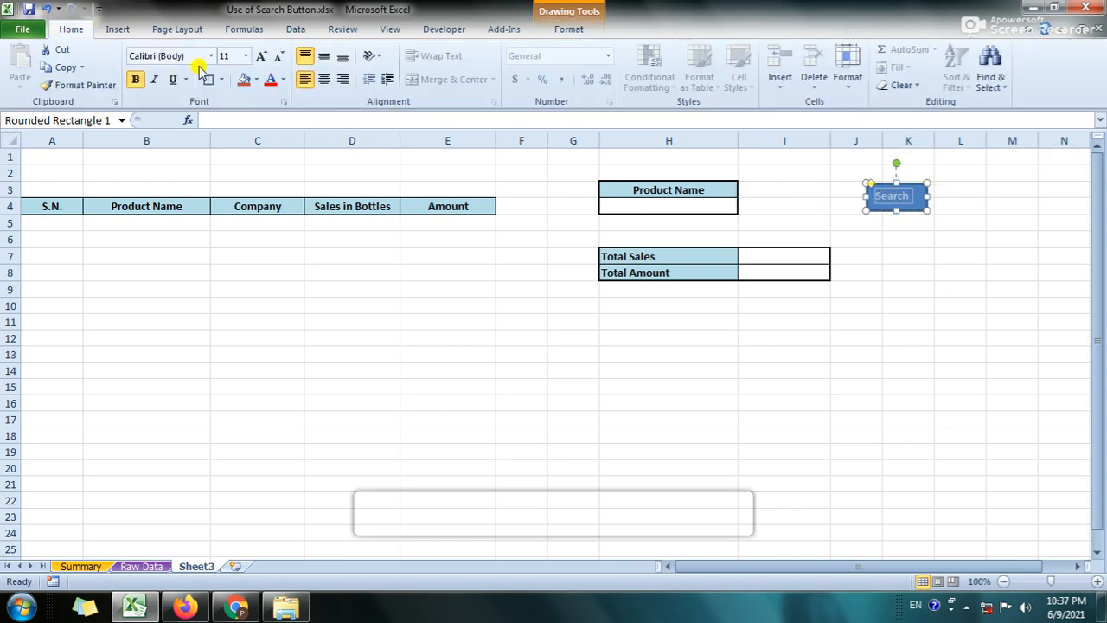
{"action": "left_click", "coordinate": [261, 59]}
{"action": "left_click", "coordinate": [260, 59]}
{"action": "left_click", "coordinate": [279, 56]}
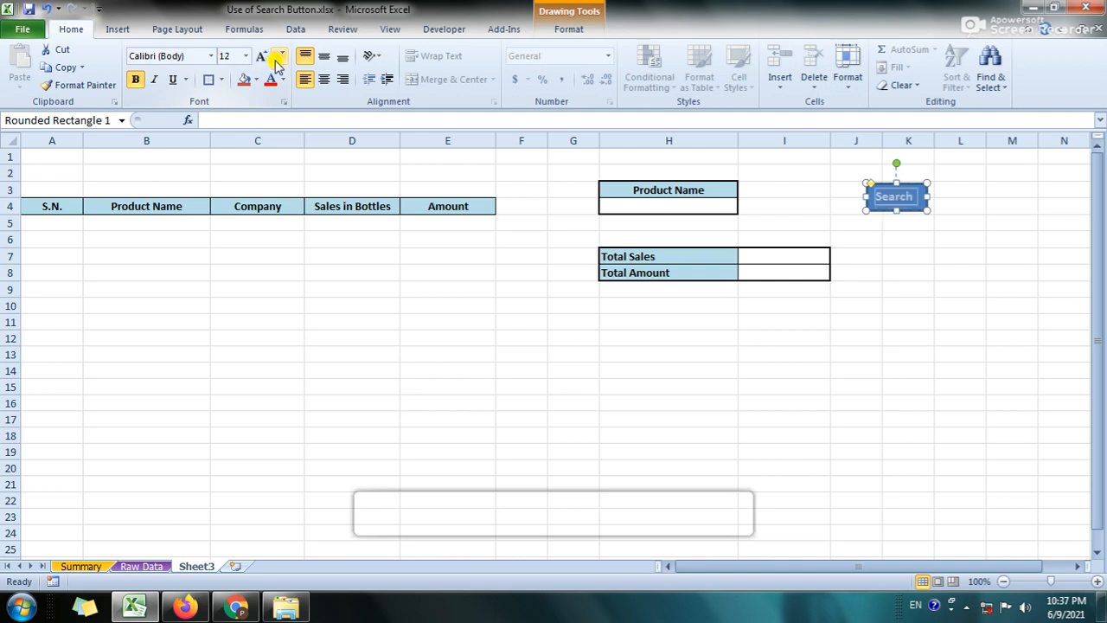
{"action": "left_click", "coordinate": [323, 79]}
{"action": "left_click", "coordinate": [323, 57]}
{"action": "left_click", "coordinate": [952, 235]}
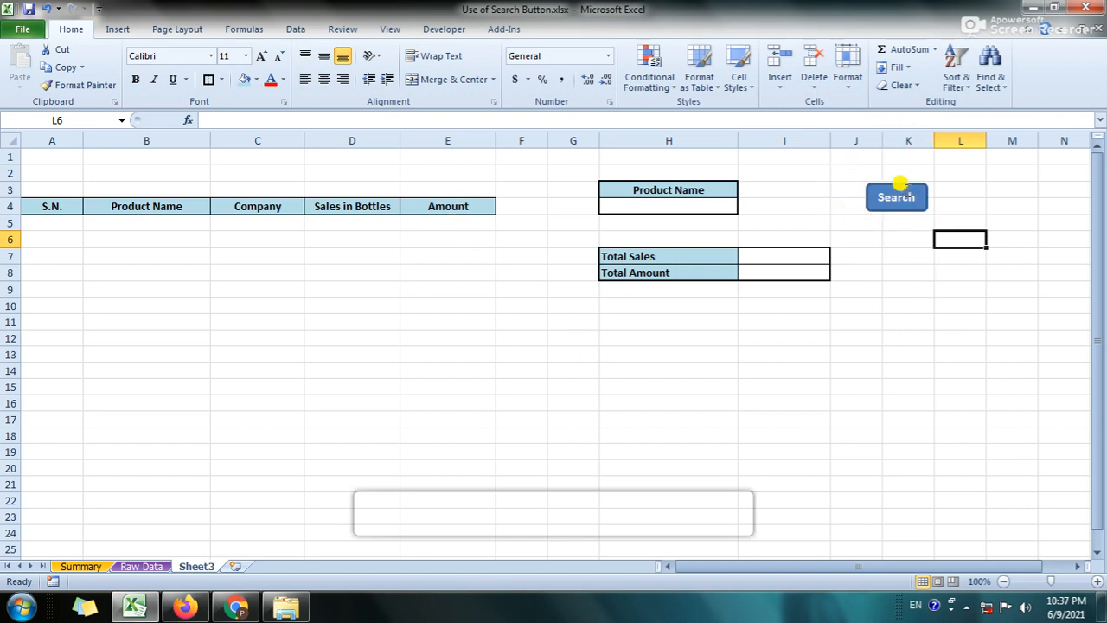
Step: Start recording a macro named Hari, stored in This Workbook, with cell G11 selected
{"action": "left_click", "coordinate": [581, 317]}
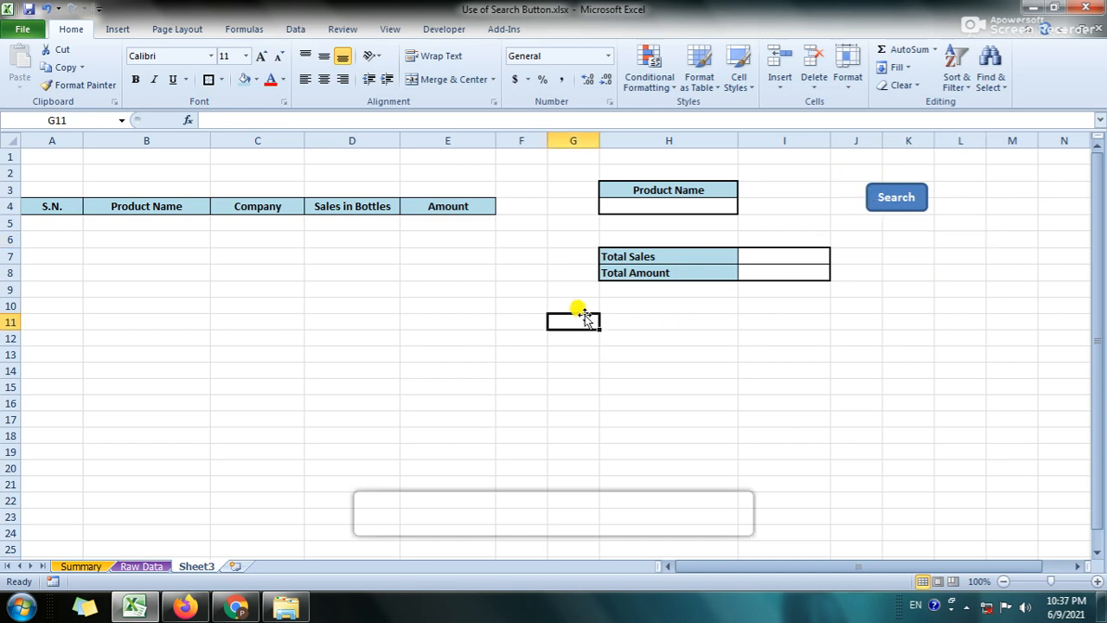
{"action": "left_click", "coordinate": [445, 31]}
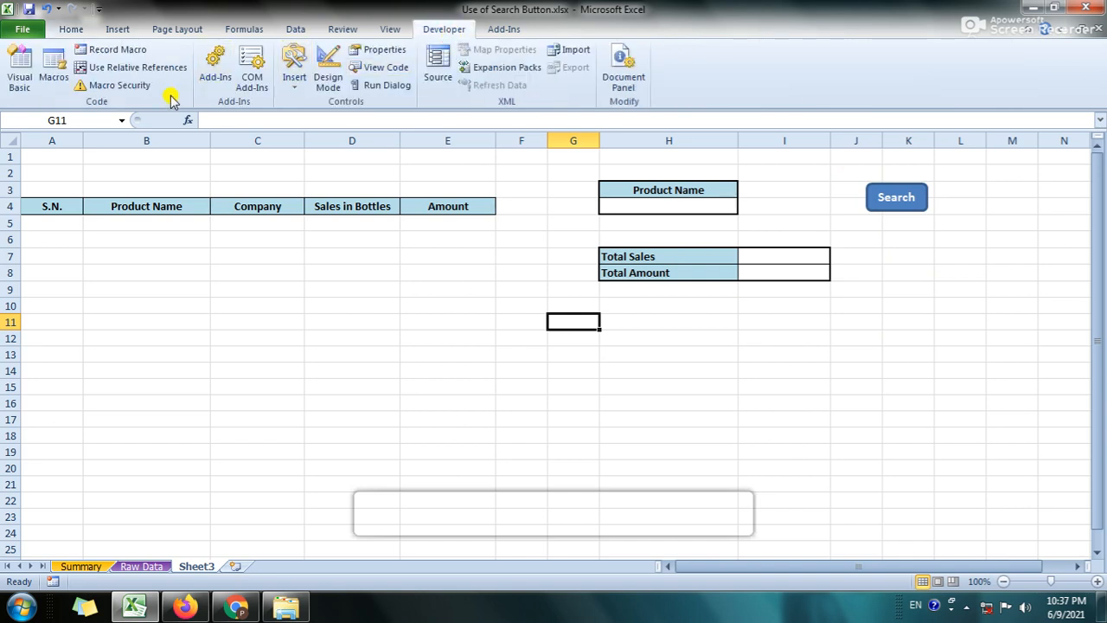
{"action": "left_click", "coordinate": [127, 55]}
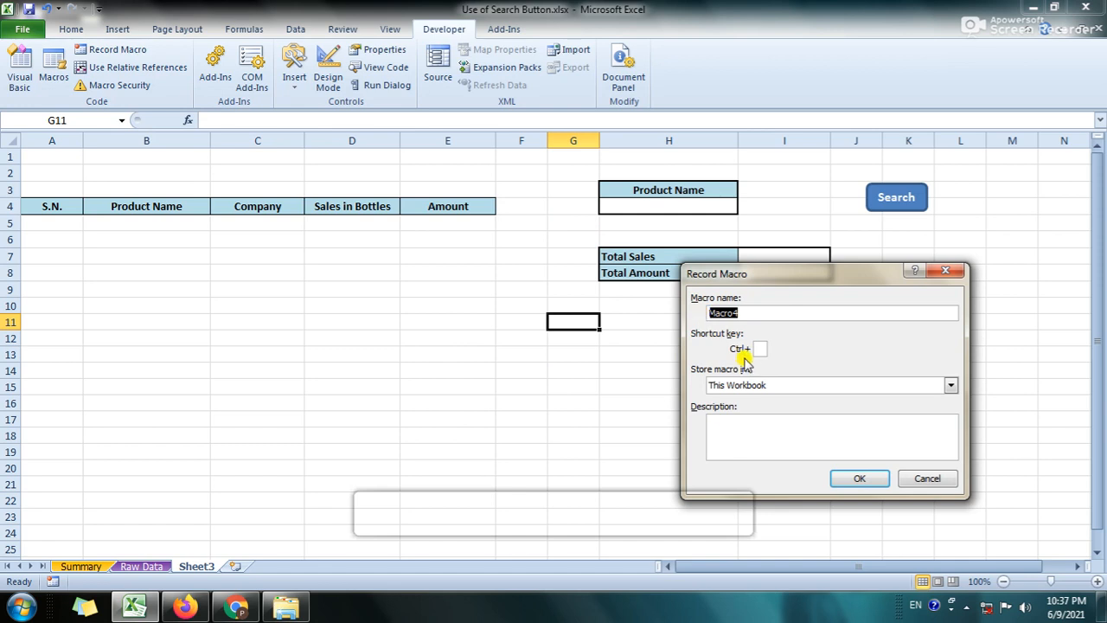
{"action": "type", "text": "He"}
{"action": "left_click", "coordinate": [850, 482]}
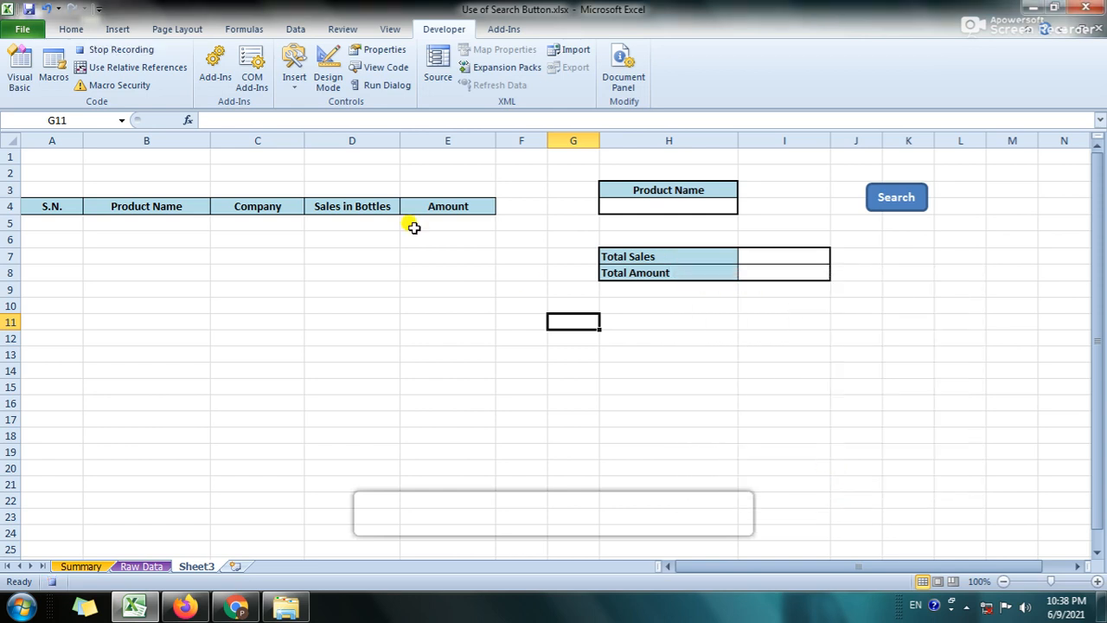
Step: Set up an Advanced Filter that copies to another location, with A6:E26 on the Raw Data sheet as list range
{"action": "left_click", "coordinate": [294, 31]}
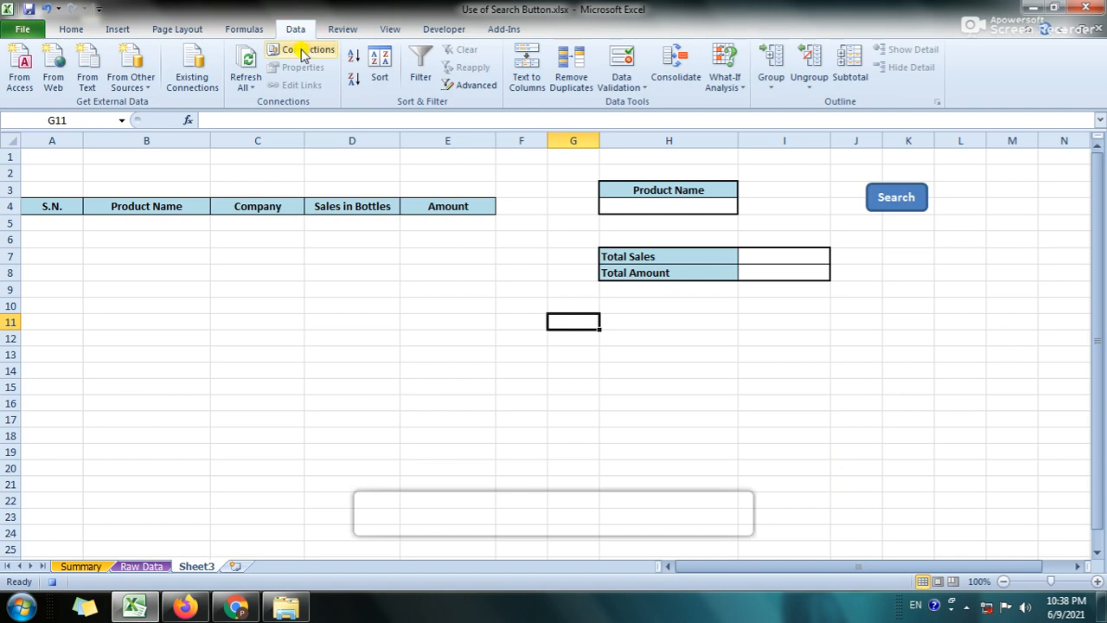
{"action": "left_click", "coordinate": [476, 87]}
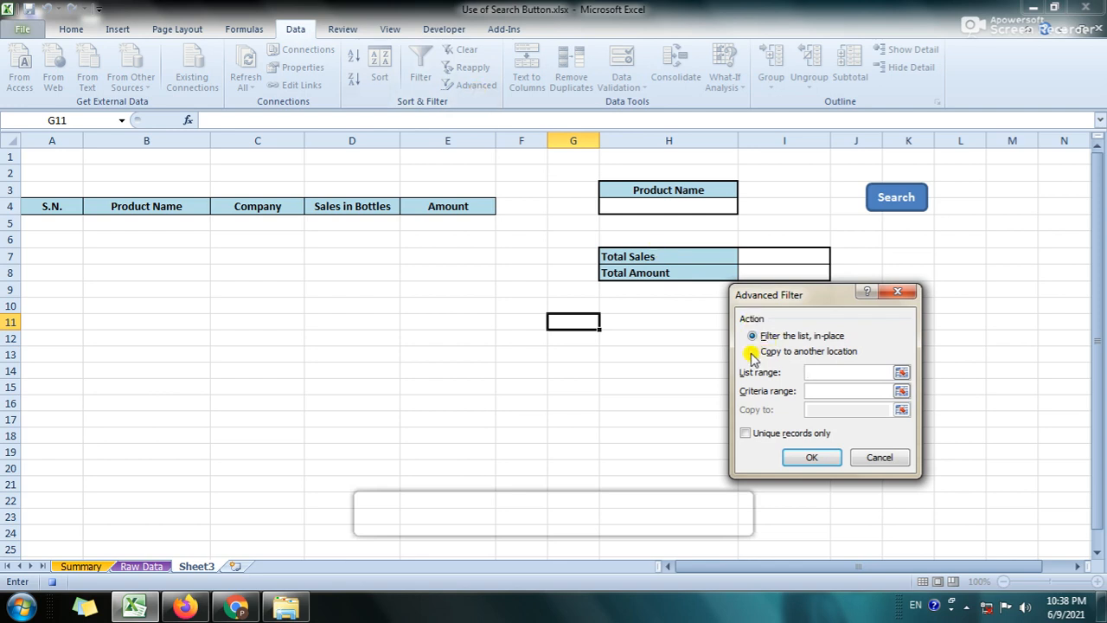
{"action": "left_click", "coordinate": [751, 353]}
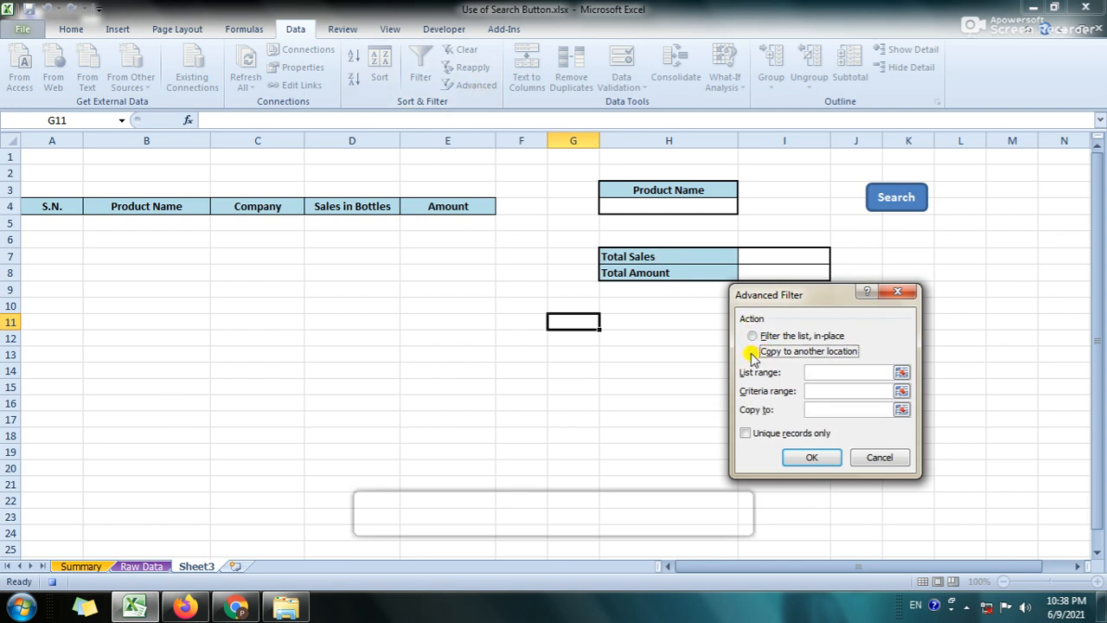
{"action": "left_click", "coordinate": [814, 373]}
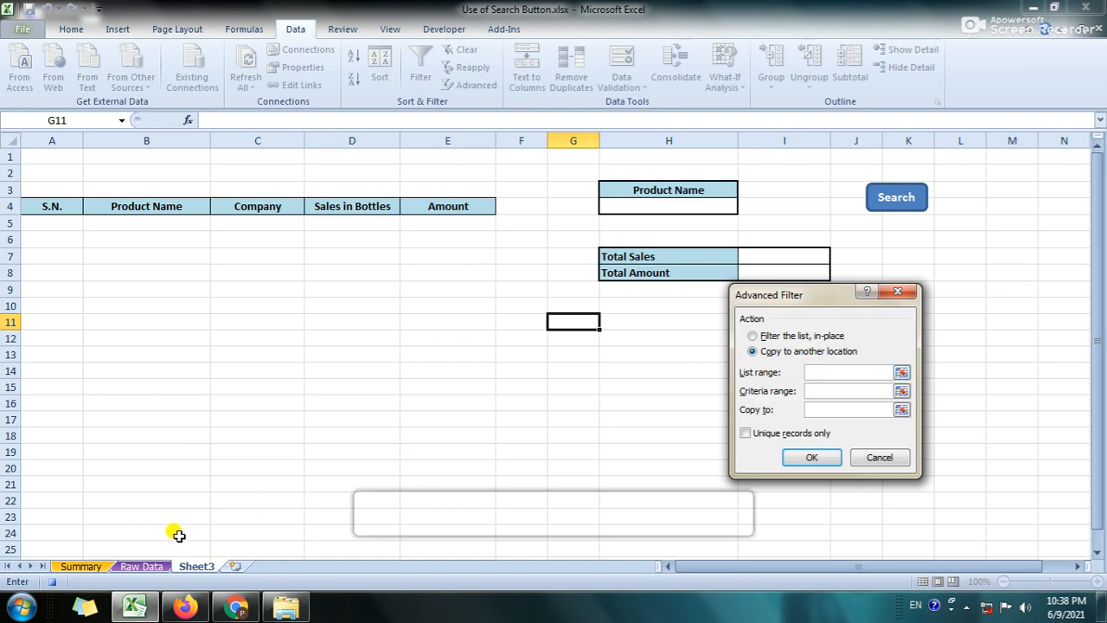
{"action": "left_click", "coordinate": [141, 566]}
{"action": "left_click", "coordinate": [47, 188]}
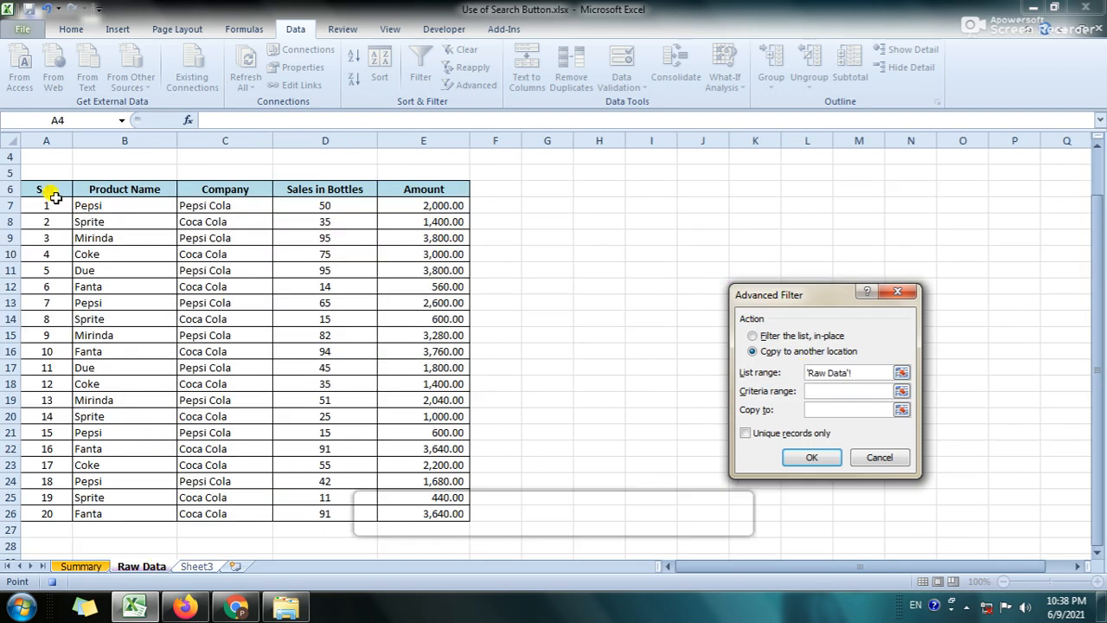
{"action": "left_click_drag", "start_coordinate": [48, 189], "coordinate": [407, 511]}
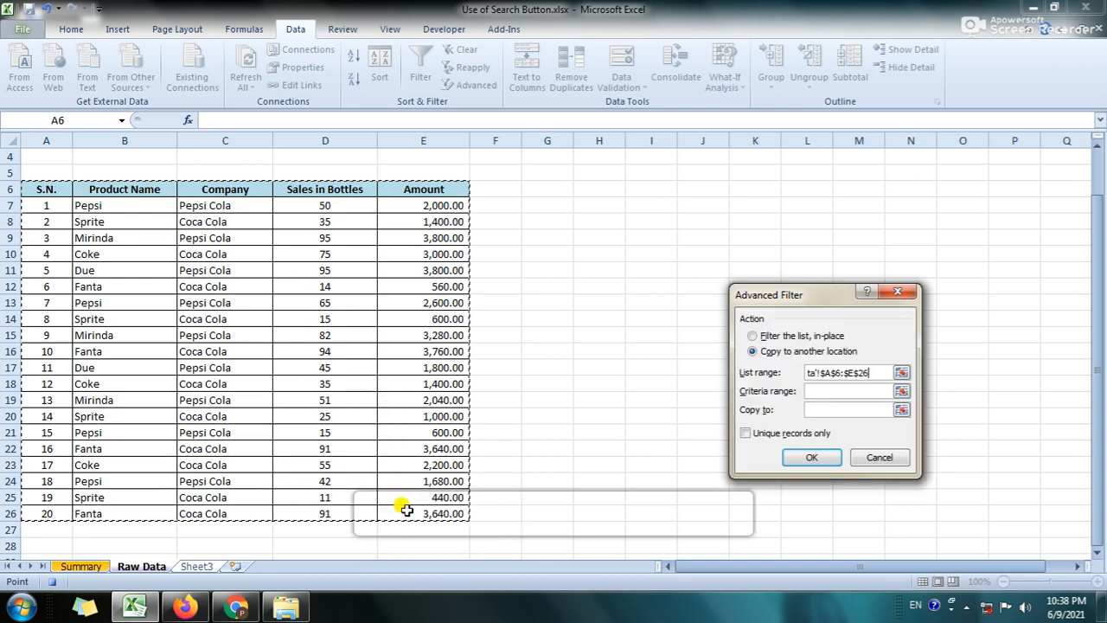
Step: Run the filter with criteria range H3:H4 and copy-to range A4:E4 on Sheet3, and stop recording the macro
{"action": "left_click", "coordinate": [841, 390]}
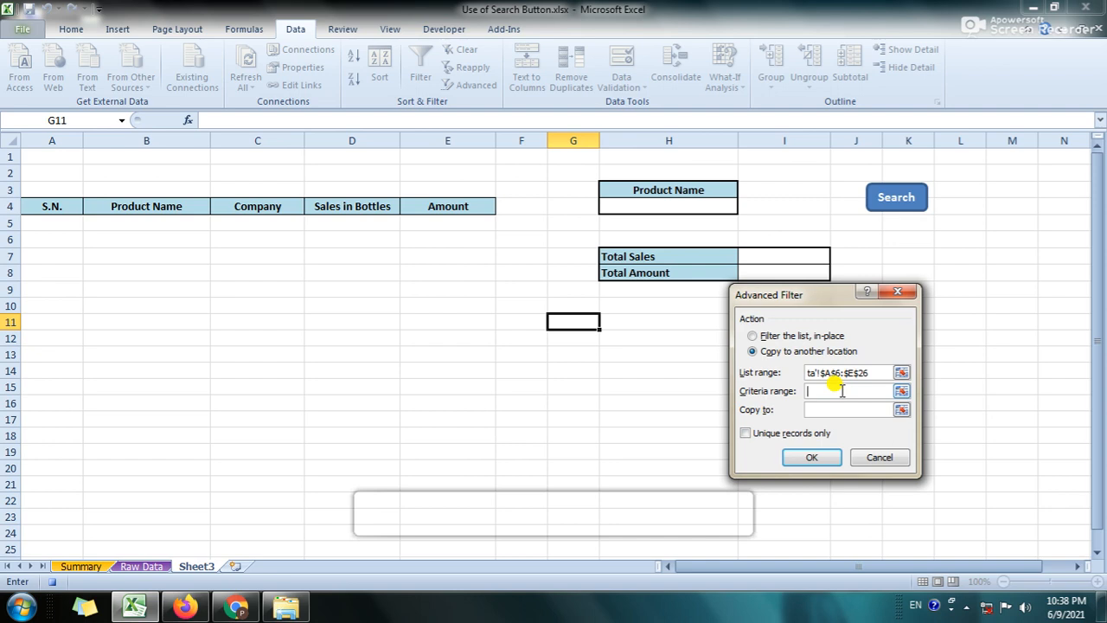
{"action": "left_click", "coordinate": [662, 186]}
{"action": "left_click_drag", "start_coordinate": [662, 186], "coordinate": [664, 200]}
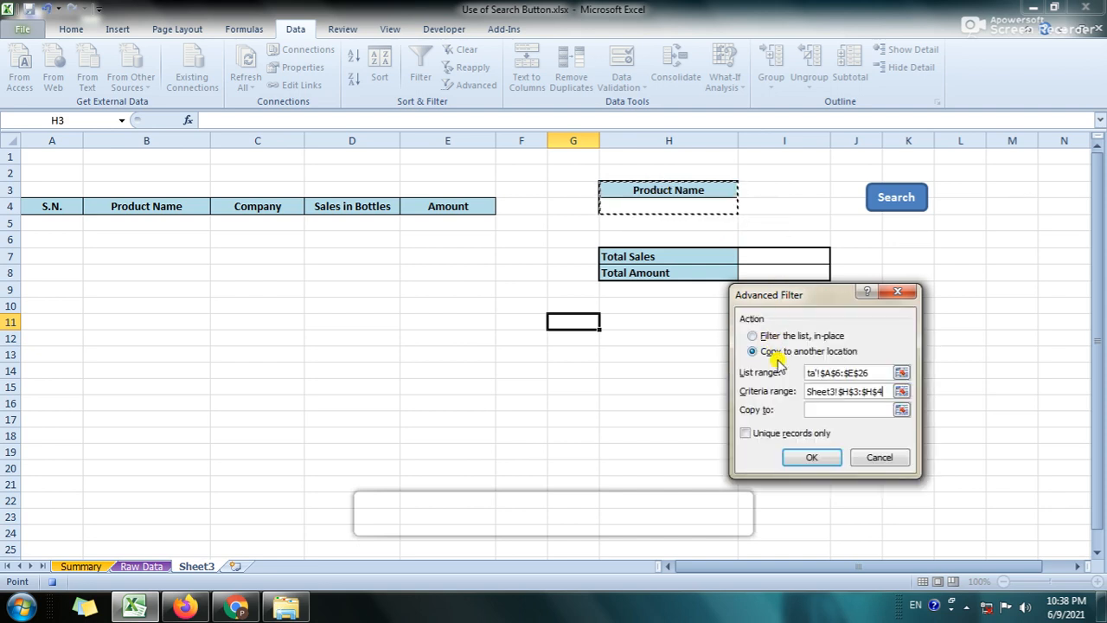
{"action": "left_click", "coordinate": [819, 412]}
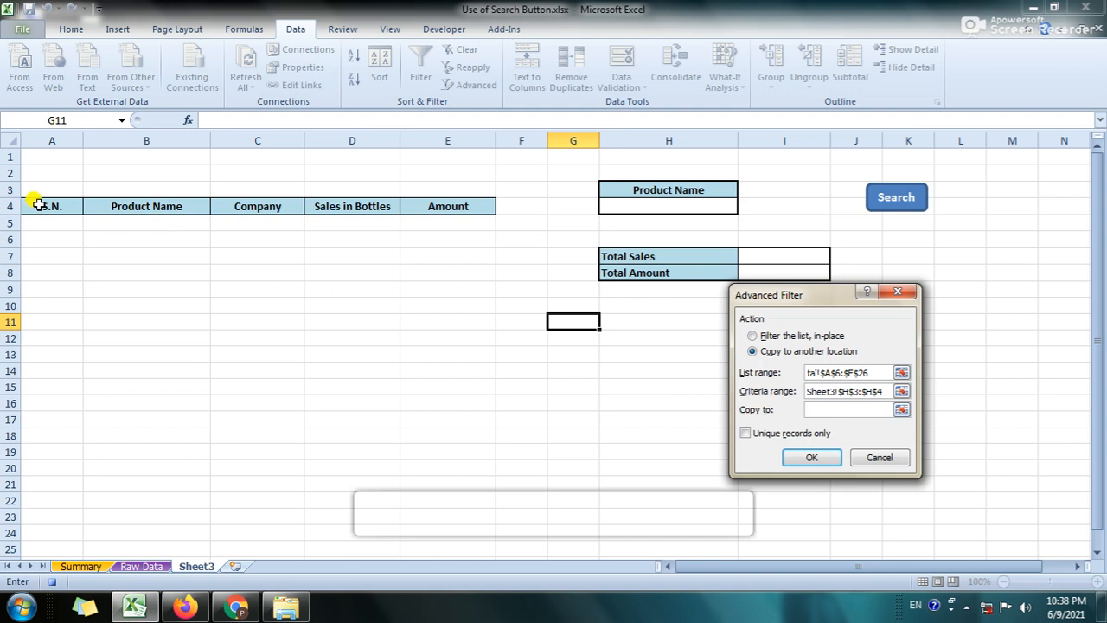
{"action": "left_click_drag", "start_coordinate": [38, 204], "coordinate": [425, 197]}
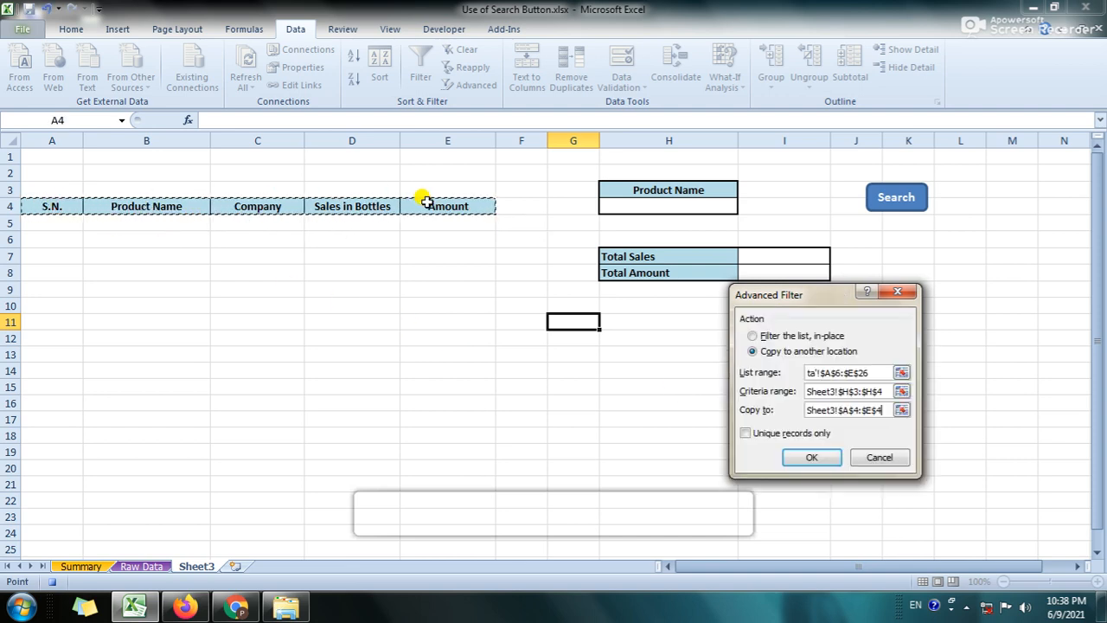
{"action": "left_click", "coordinate": [813, 461]}
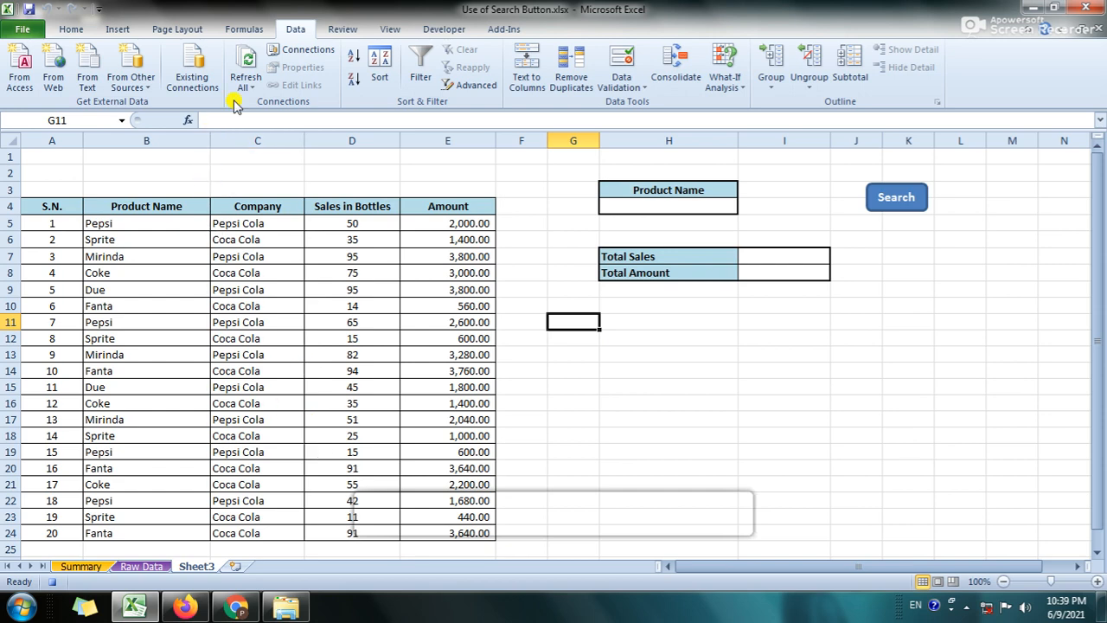
{"action": "left_click", "coordinate": [430, 33]}
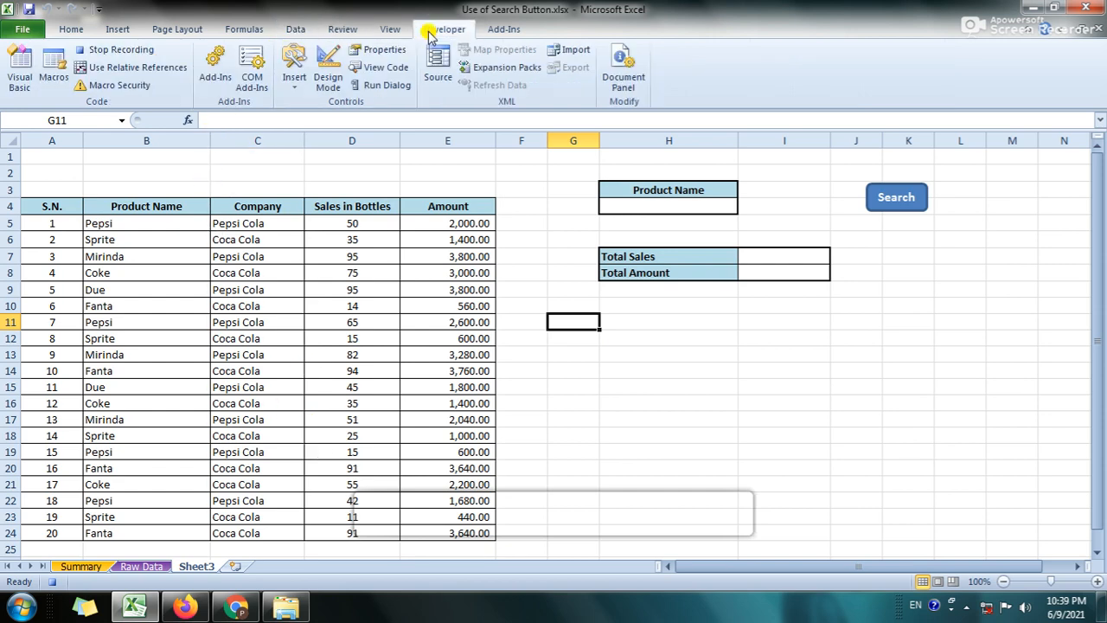
{"action": "left_click", "coordinate": [112, 52]}
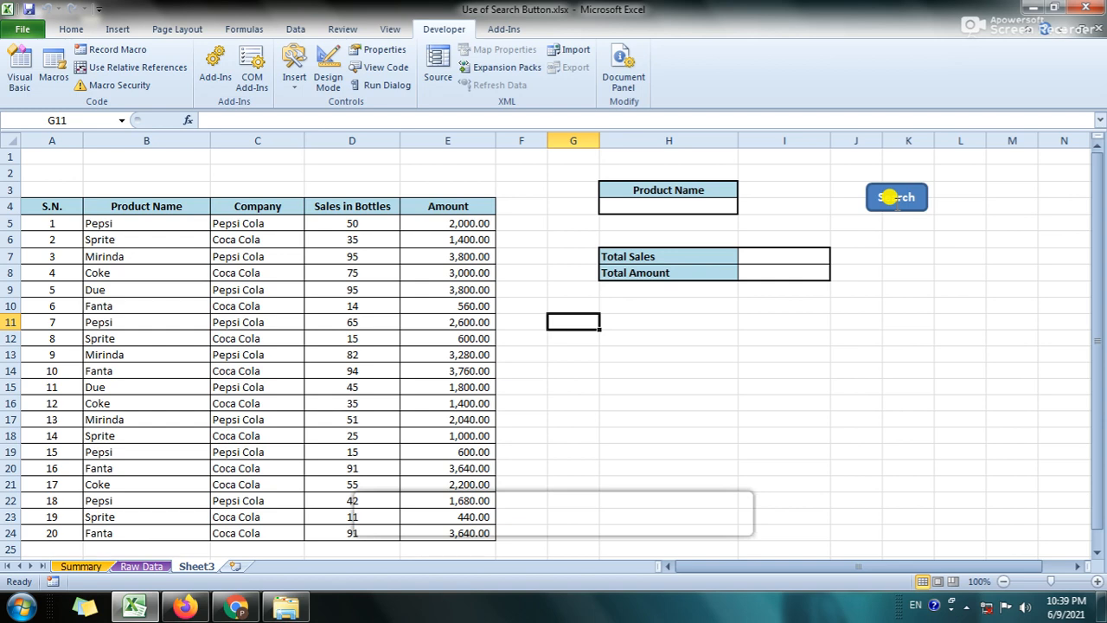
Step: Assign the Hari macro to the Search button and deselect the shape
{"action": "left_click", "coordinate": [891, 197]}
{"action": "left_click", "coordinate": [909, 255]}
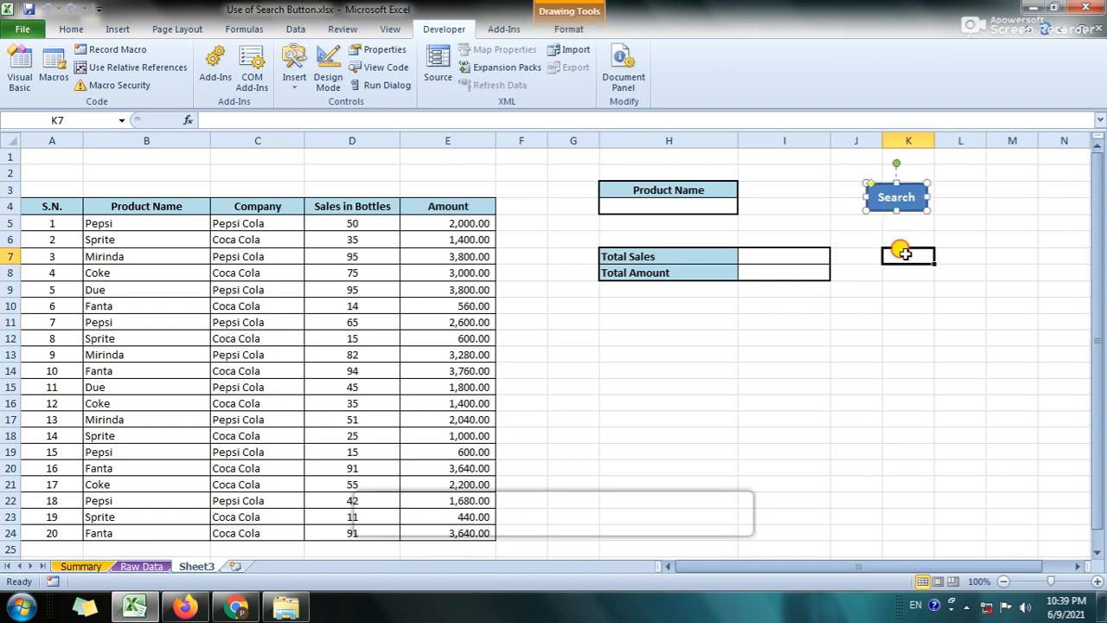
{"action": "left_click", "coordinate": [895, 195]}
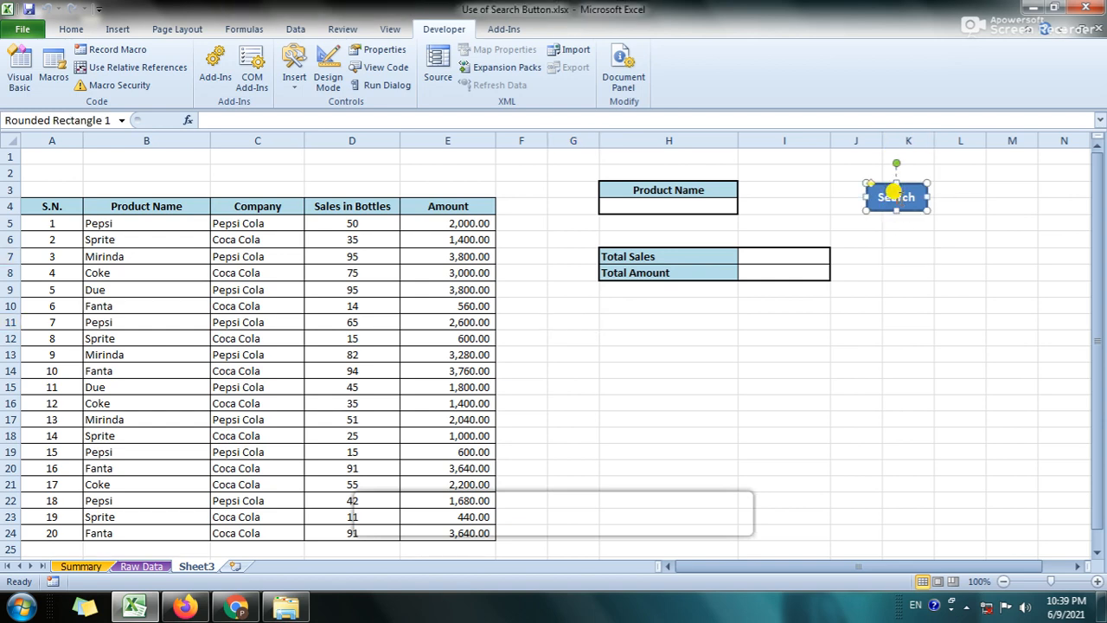
{"action": "right_click", "coordinate": [901, 196]}
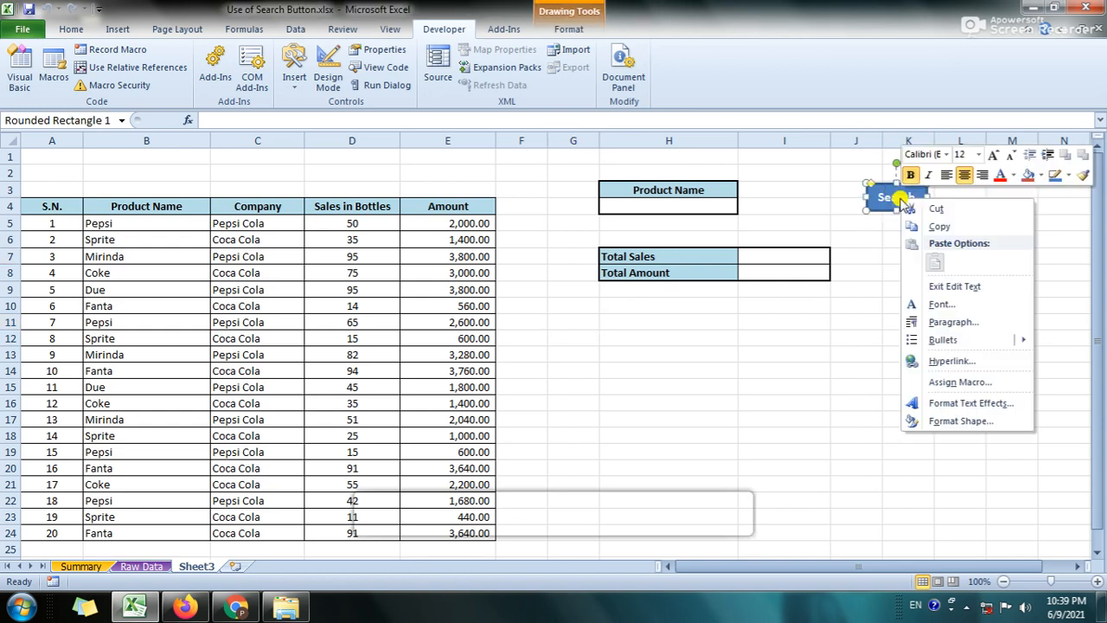
{"action": "left_click", "coordinate": [963, 383]}
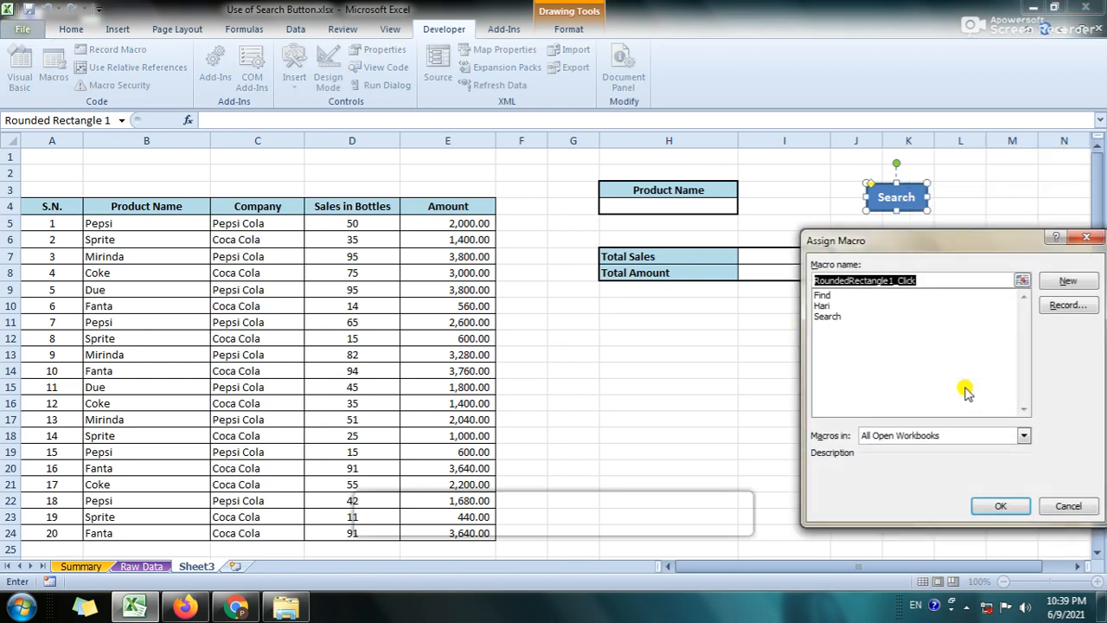
{"action": "left_click", "coordinate": [821, 308]}
{"action": "left_click", "coordinate": [1006, 504]}
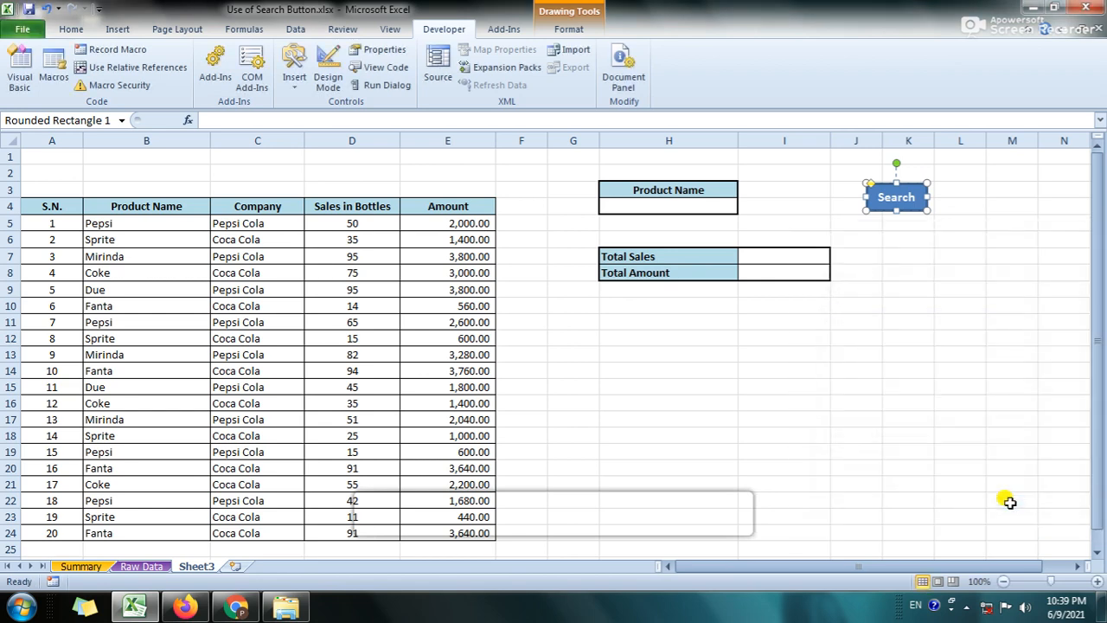
{"action": "left_click", "coordinate": [910, 253]}
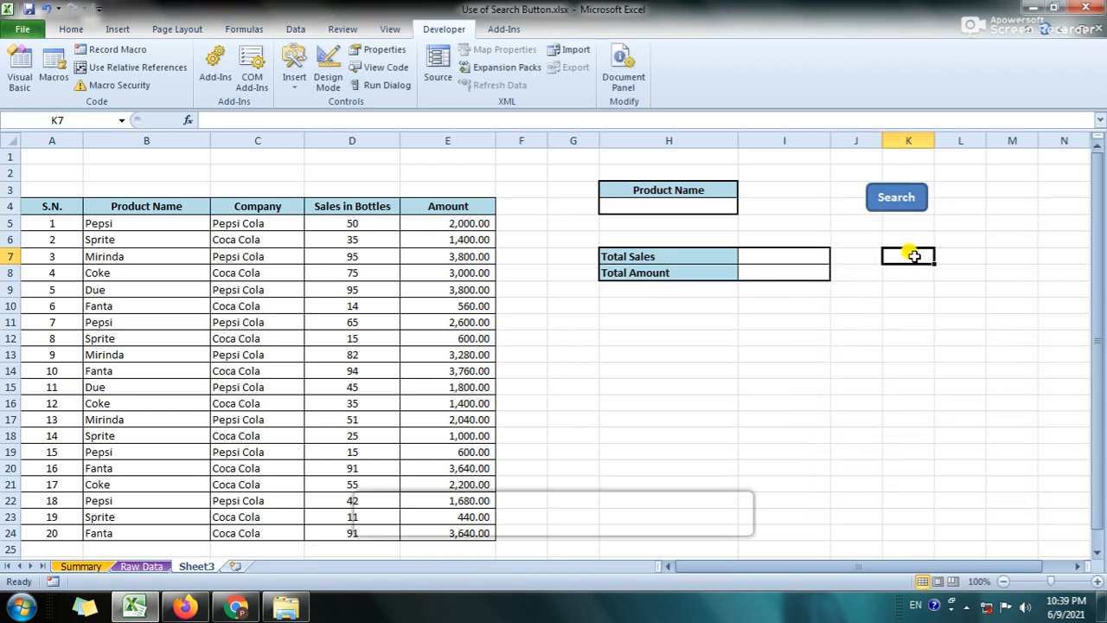
Step: Enter the formula =SUM(D5:D24) in I7 for Total Sales
{"action": "left_click", "coordinate": [762, 256]}
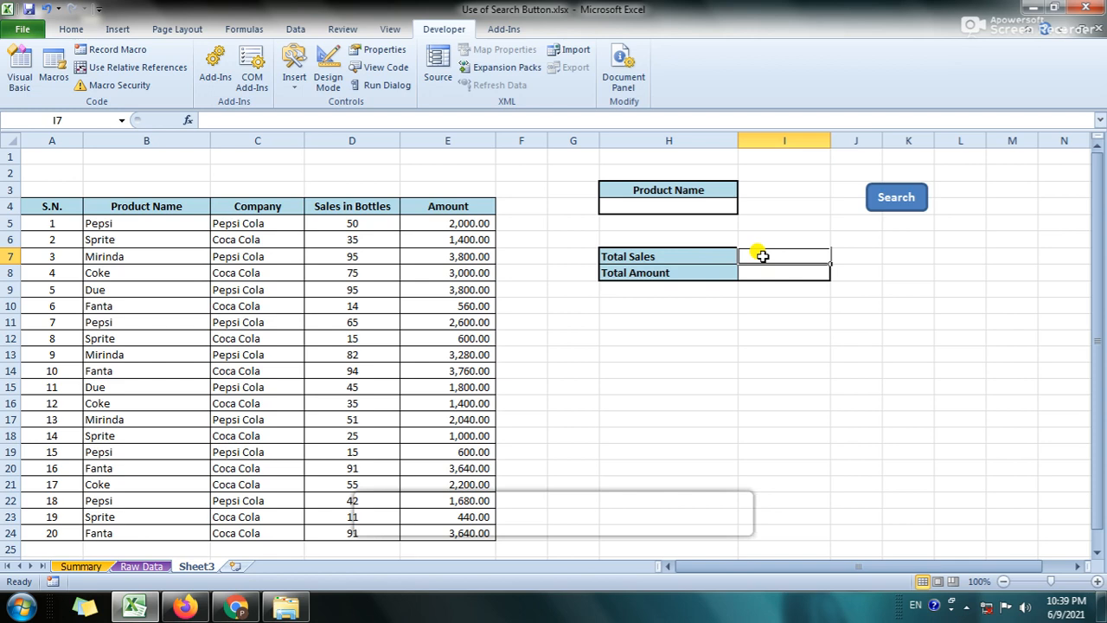
{"action": "key", "text": "alt"}
{"action": "key", "text": "alt+="}
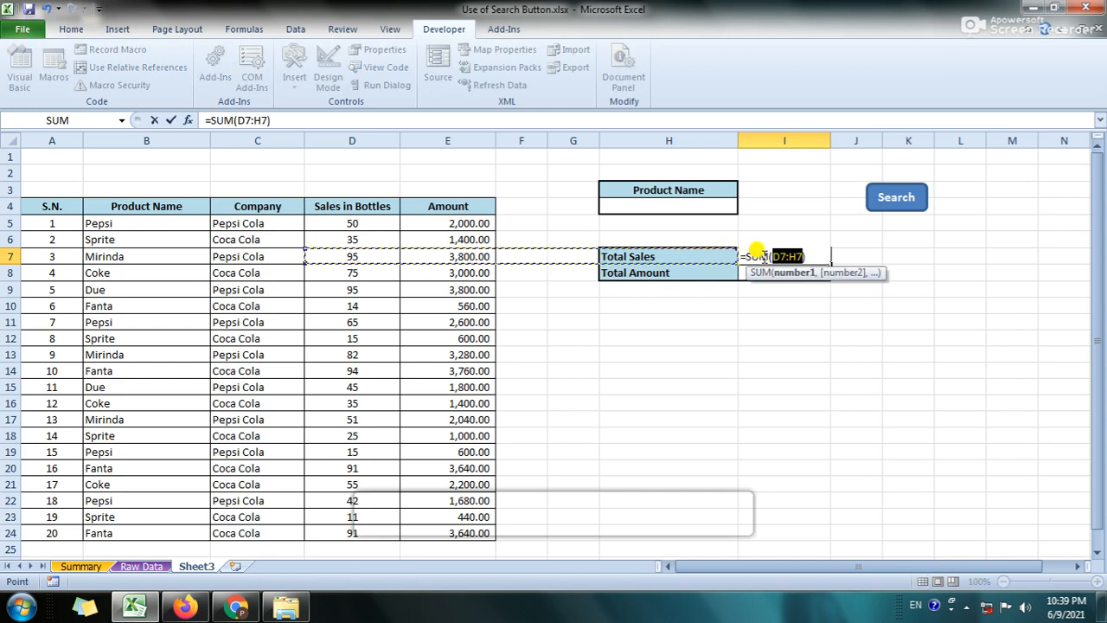
{"action": "left_click_drag", "start_coordinate": [353, 222], "coordinate": [368, 533]}
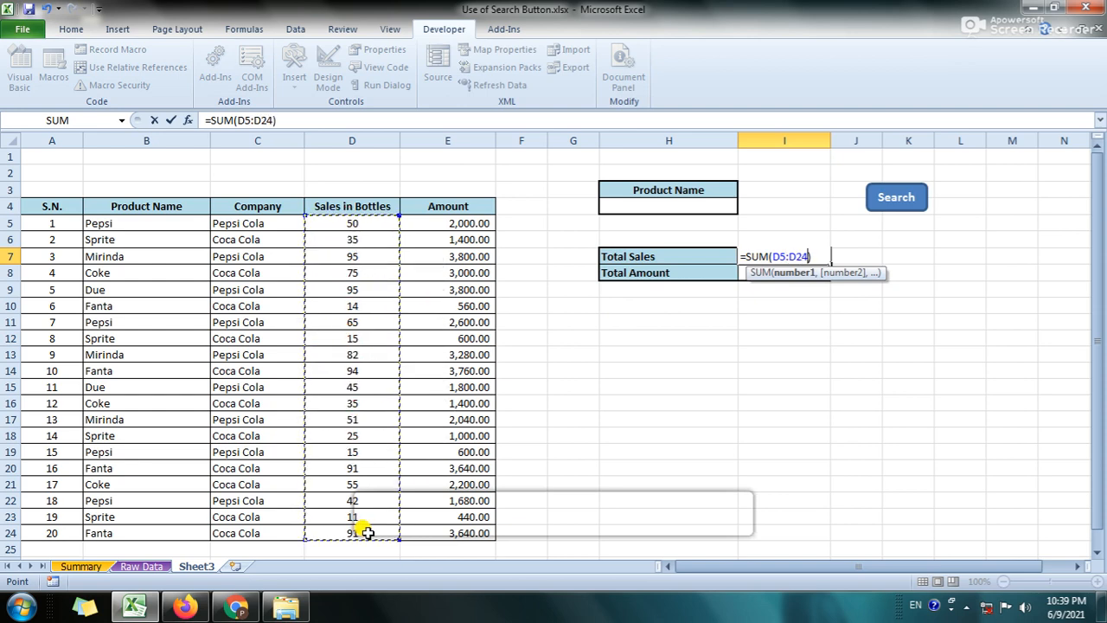
{"action": "key", "text": "Return"}
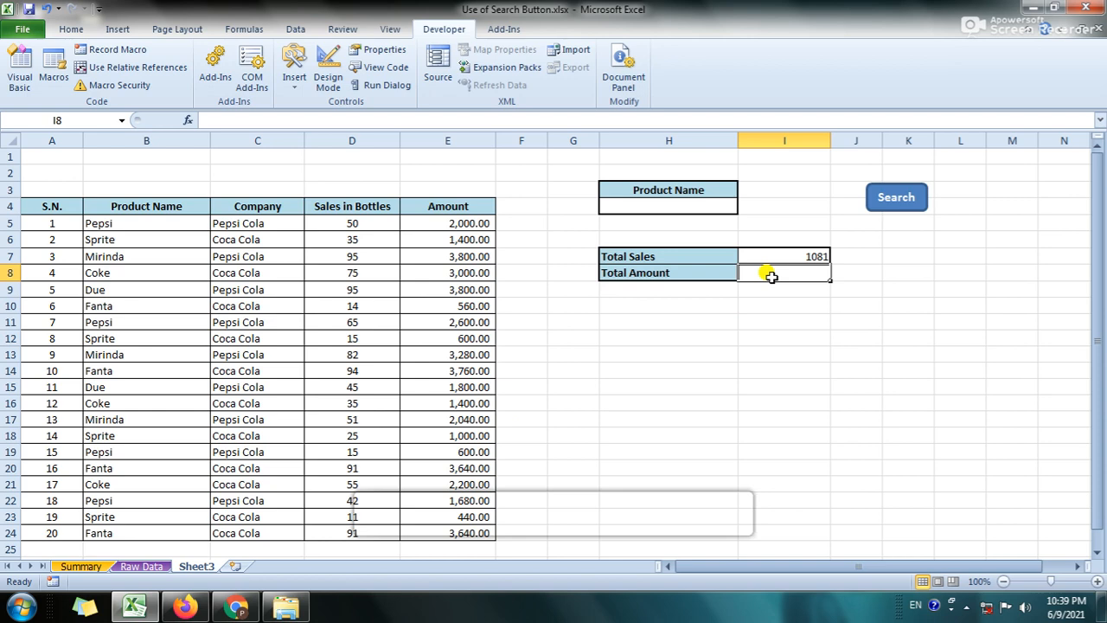
Step: Enter the formula =SUM(E5:E24) in I8 for Total Amount
{"action": "key", "text": "alt+equal"}
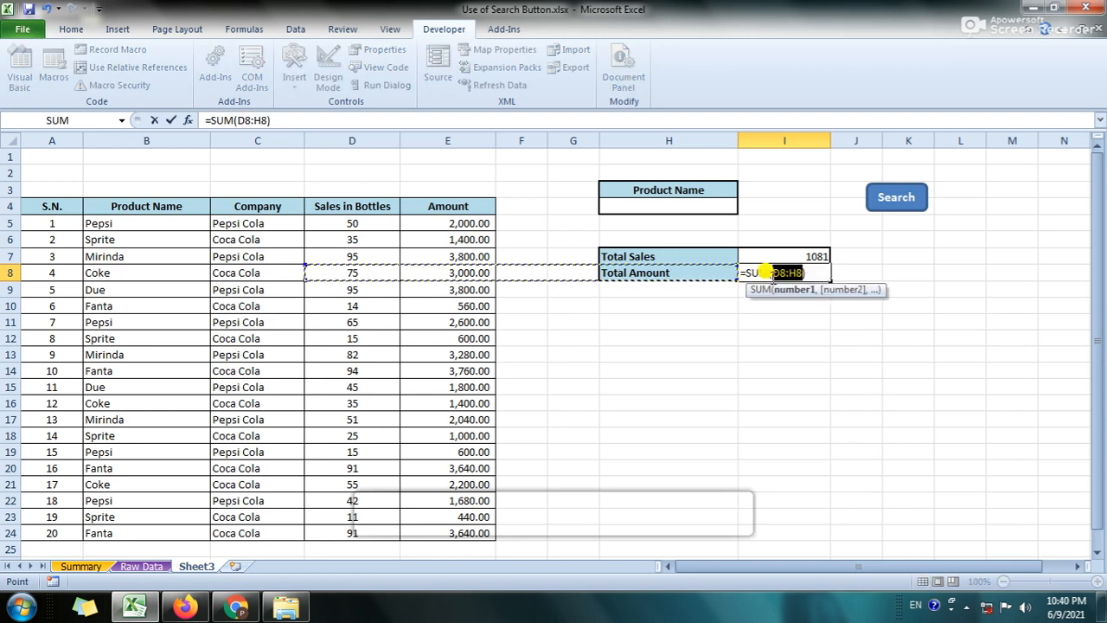
{"action": "left_click_drag", "start_coordinate": [445, 224], "coordinate": [475, 519]}
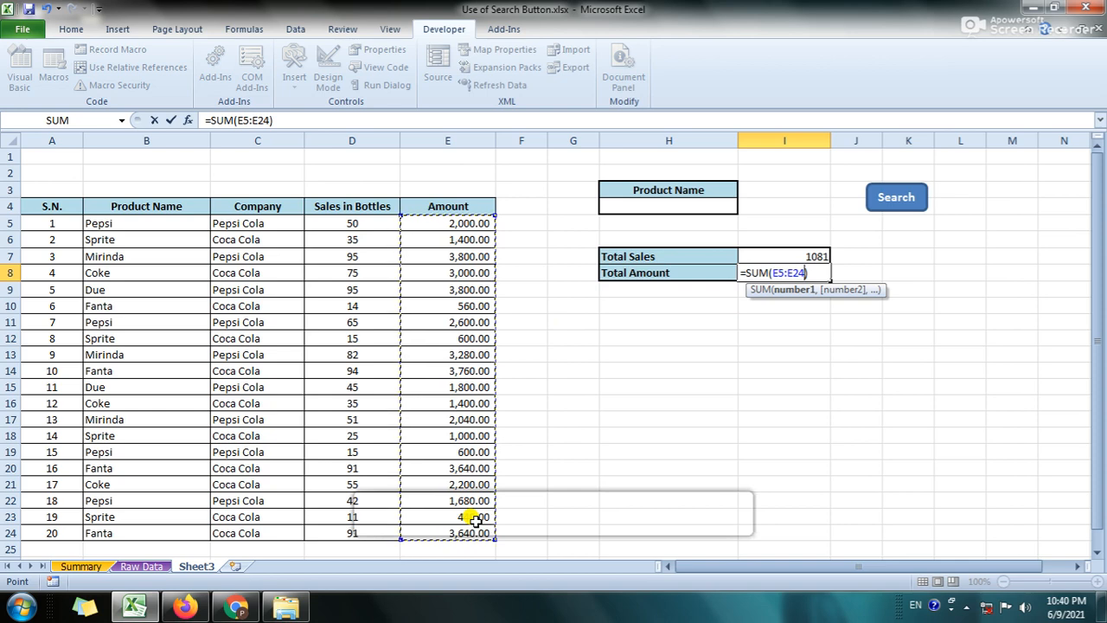
{"action": "key", "text": "Return"}
Step: Center the two totals in I7:I8 horizontally and align them to the middle vertically
{"action": "left_click", "coordinate": [757, 253]}
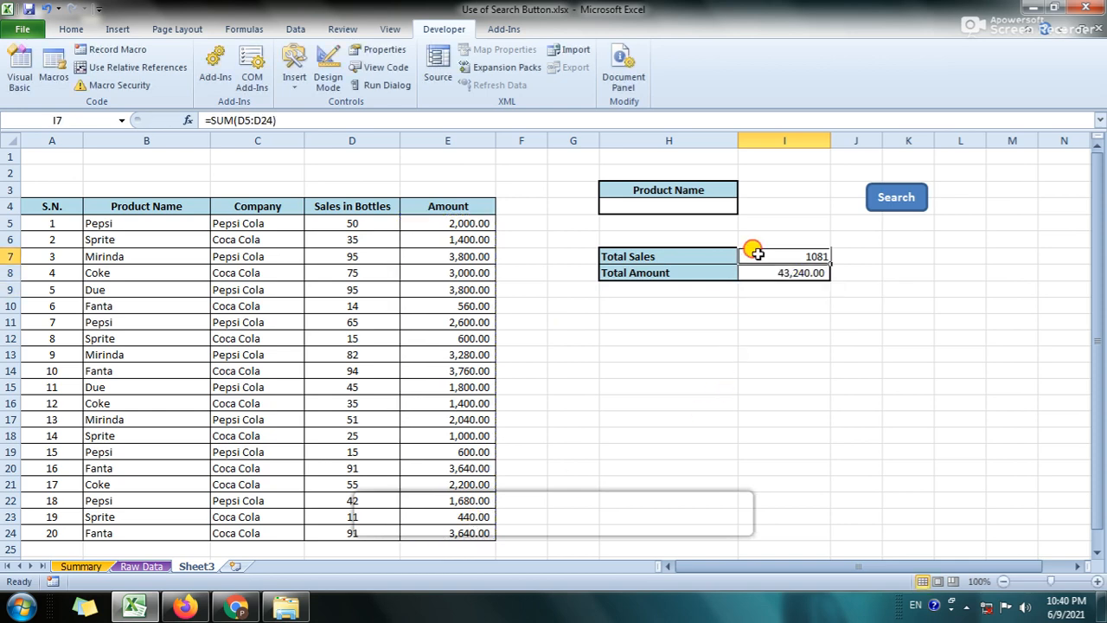
{"action": "left_click_drag", "start_coordinate": [757, 252], "coordinate": [759, 273]}
{"action": "left_click", "coordinate": [71, 29]}
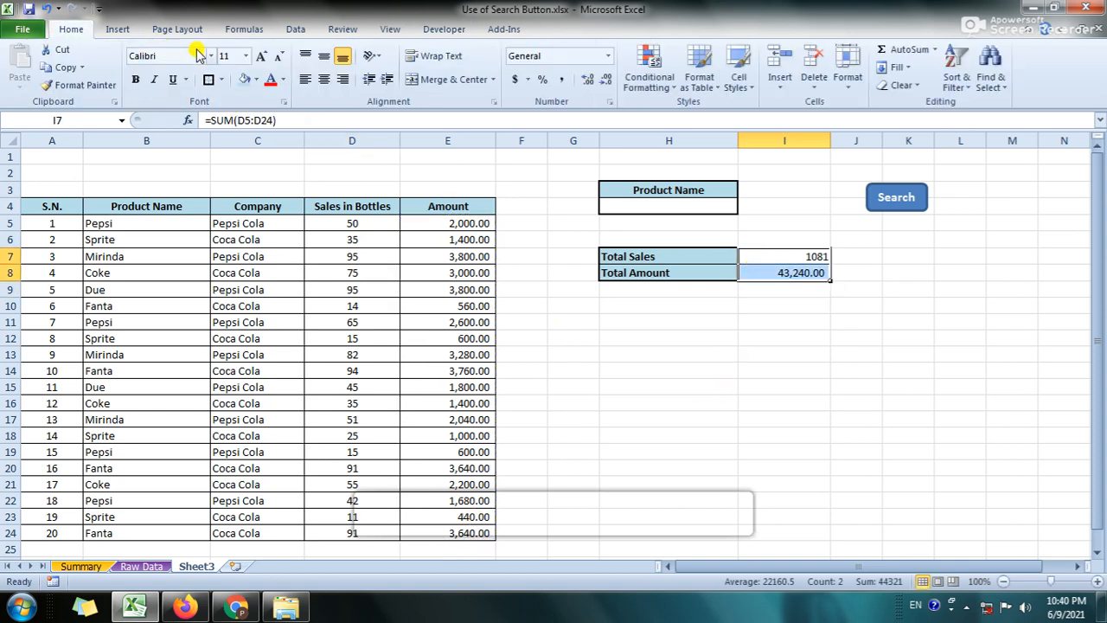
{"action": "left_click", "coordinate": [323, 79]}
{"action": "left_click", "coordinate": [324, 55]}
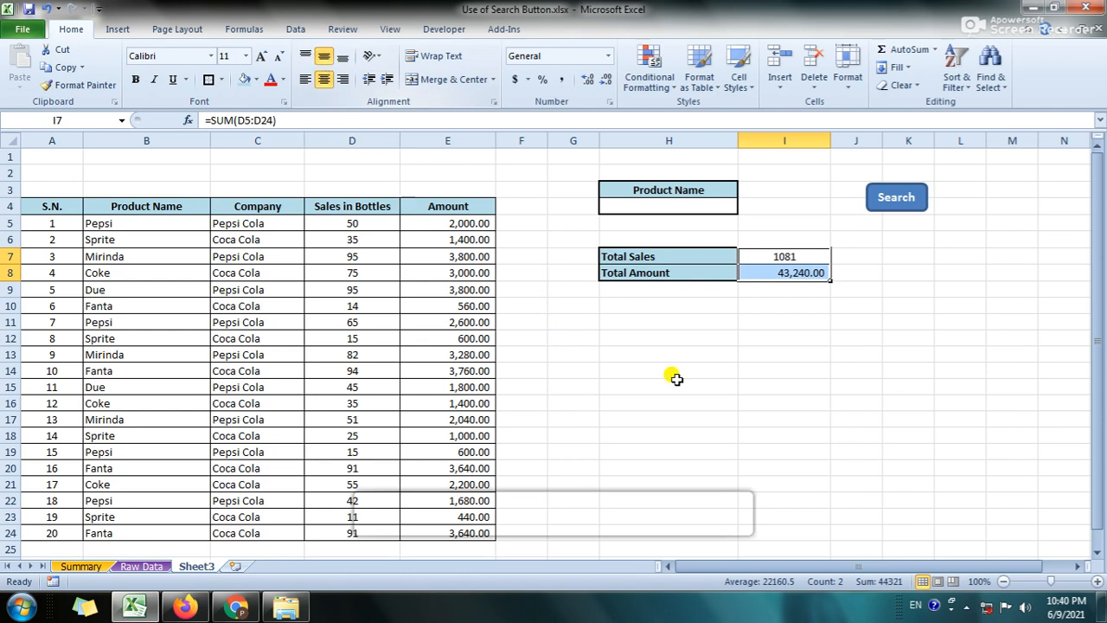
{"action": "left_click", "coordinate": [755, 380]}
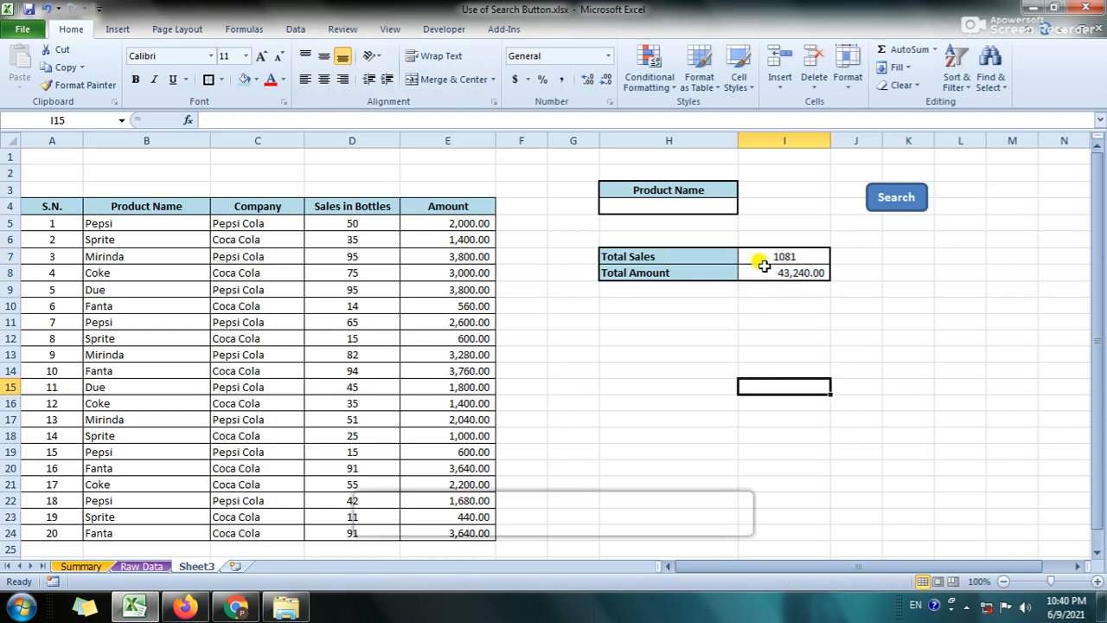
Step: Make the totals in I7:I8 bold and narrow column I slightly to fit them
{"action": "left_click_drag", "start_coordinate": [764, 262], "coordinate": [768, 282]}
{"action": "key", "text": "ctrl+b"}
{"action": "left_click_drag", "start_coordinate": [831, 141], "coordinate": [806, 143]}
{"action": "left_click", "coordinate": [883, 385]}
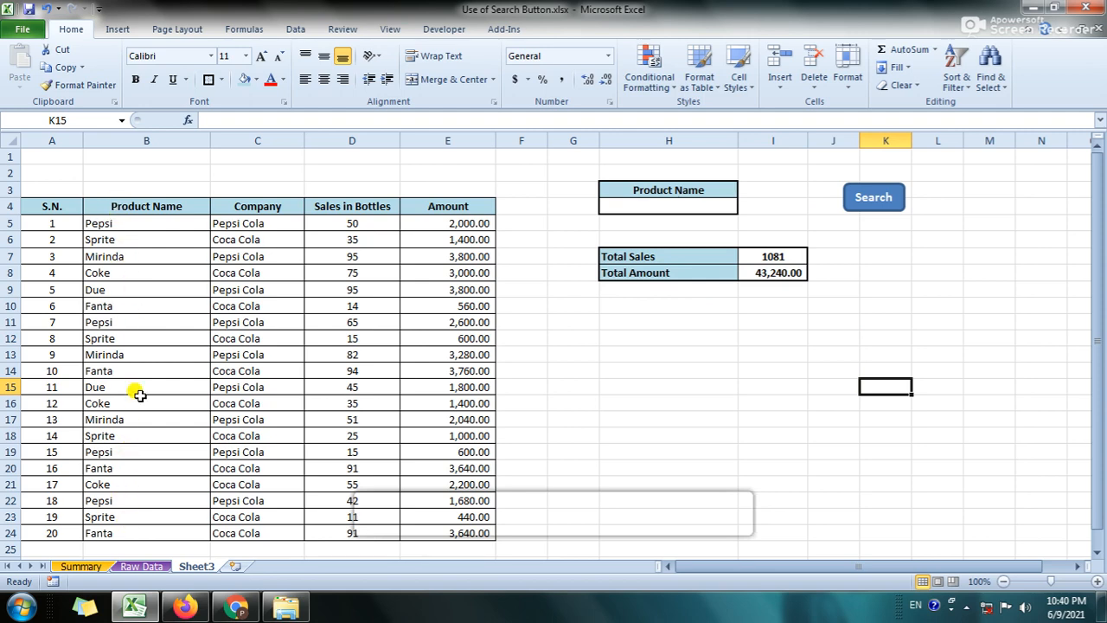
Step: Enter pep as the Product Name criterion in H4 and run the search
{"action": "left_click", "coordinate": [603, 209]}
{"action": "type", "text": "pep"}
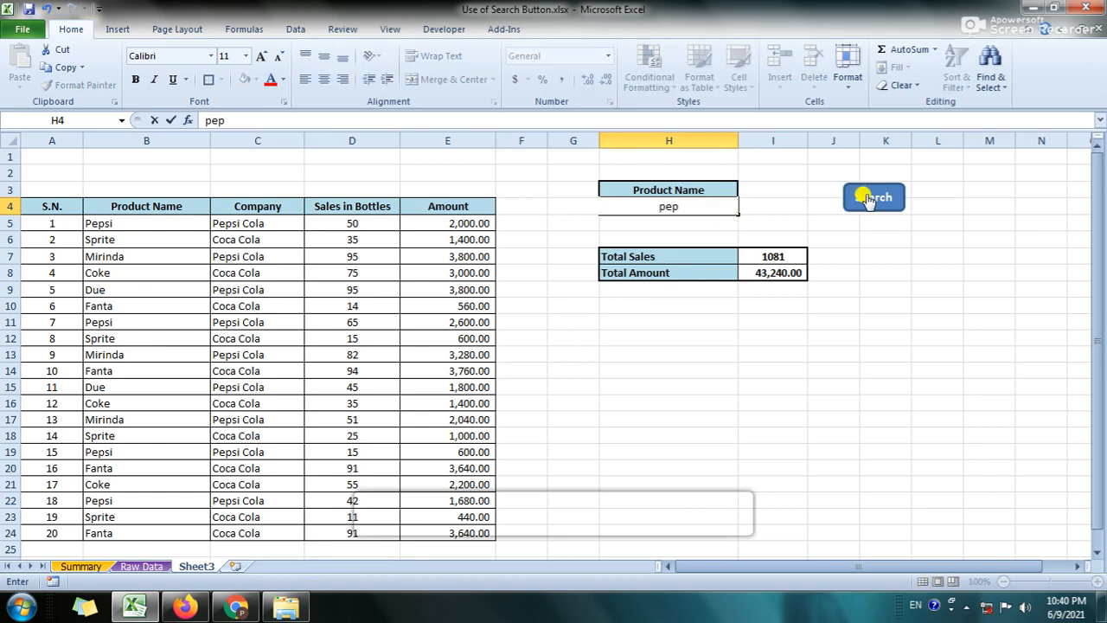
{"action": "left_click", "coordinate": [868, 198]}
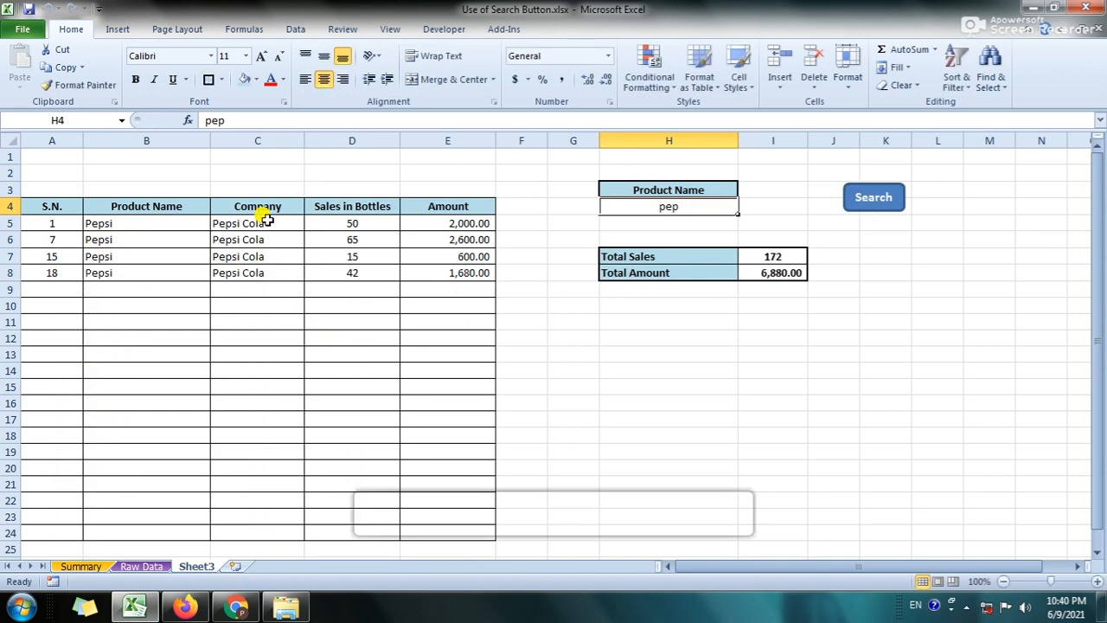
Step: Check the sums of the filtered bottles in D5:D8 and amounts in E5:E8 against Total Sales and Total Amount
{"action": "left_click_drag", "start_coordinate": [349, 223], "coordinate": [350, 269]}
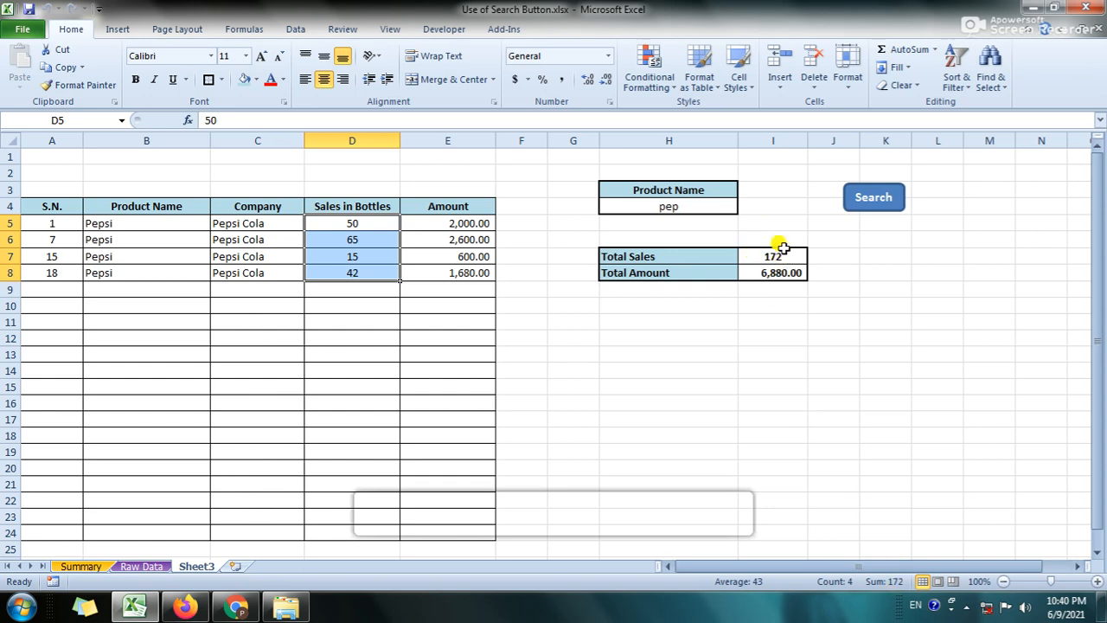
{"action": "left_click_drag", "start_coordinate": [453, 222], "coordinate": [459, 271]}
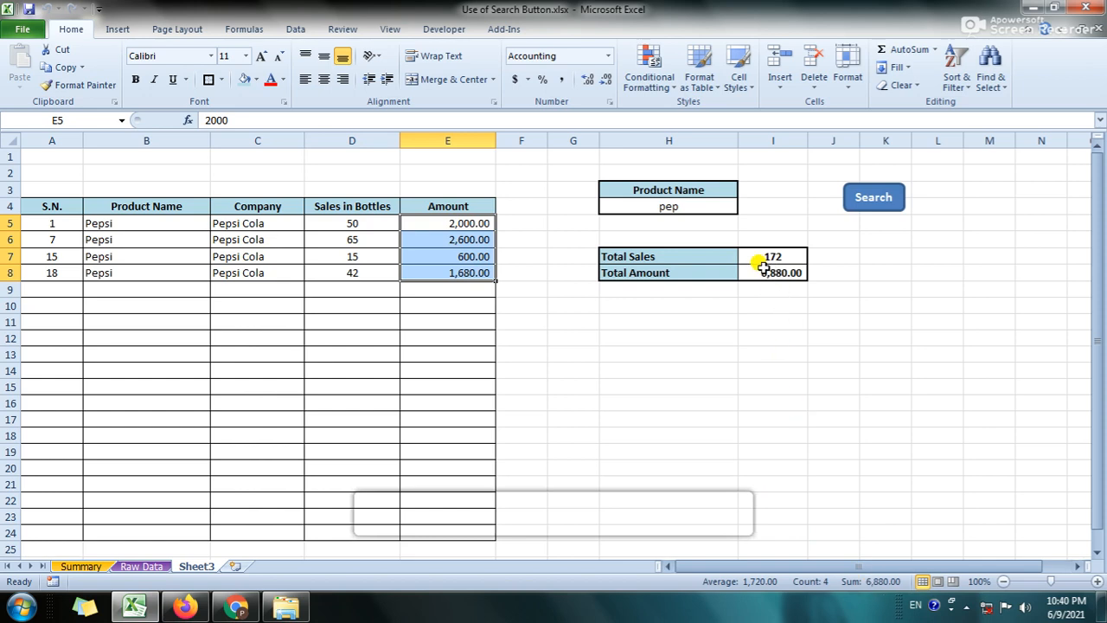
{"action": "left_click", "coordinate": [813, 321]}
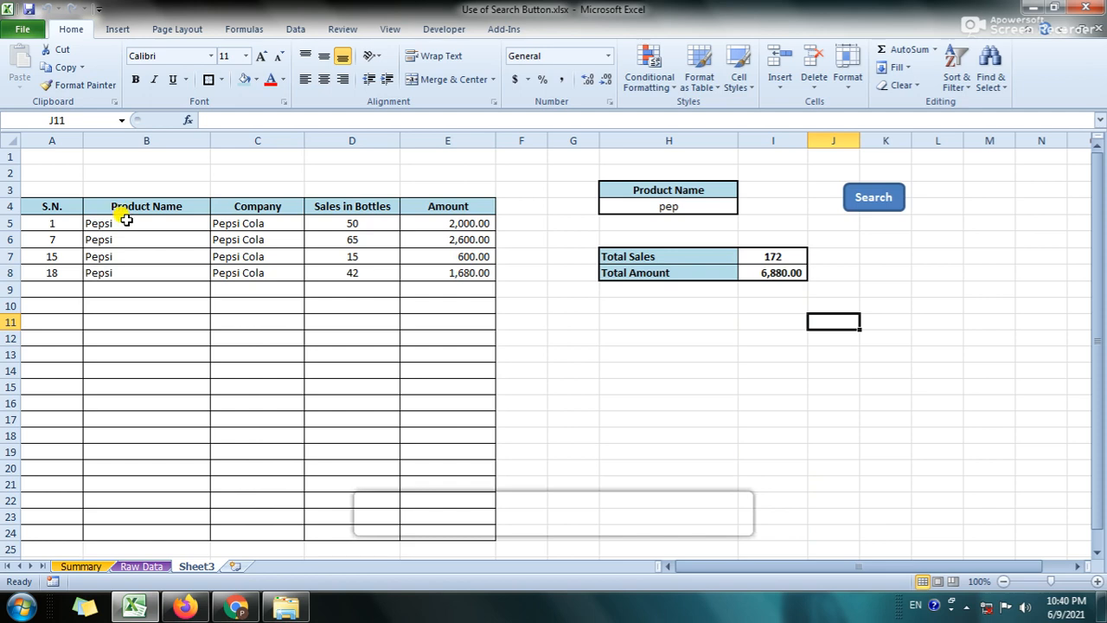
Step: Replace the Product Name criterion in H4 with spri and run the search again
{"action": "left_click", "coordinate": [644, 205]}
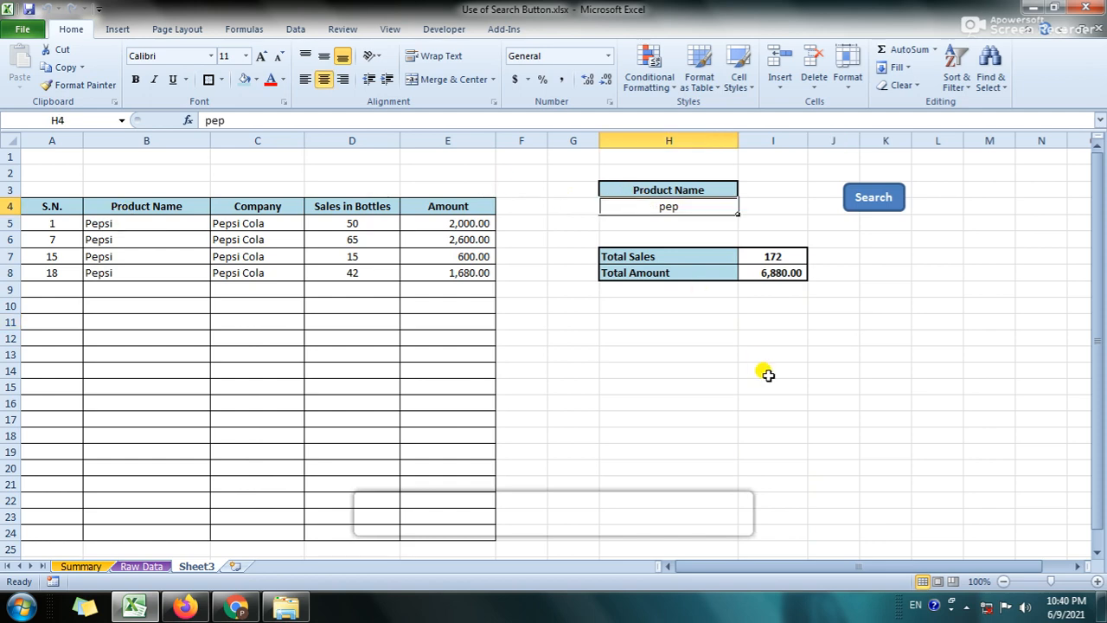
{"action": "type", "text": "spri"}
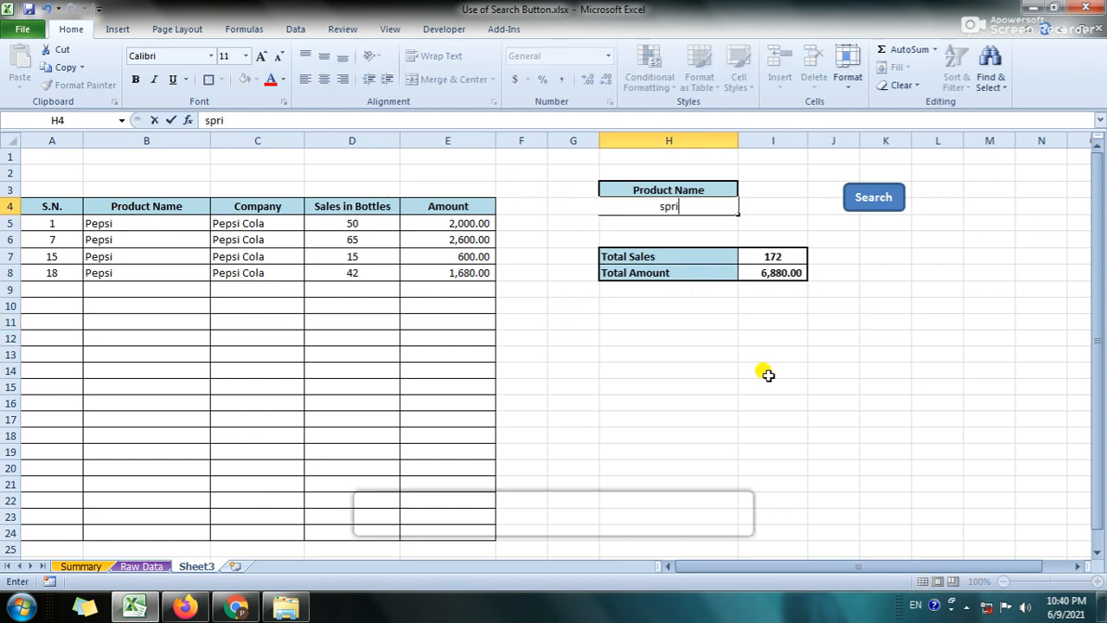
{"action": "left_click", "coordinate": [870, 206]}
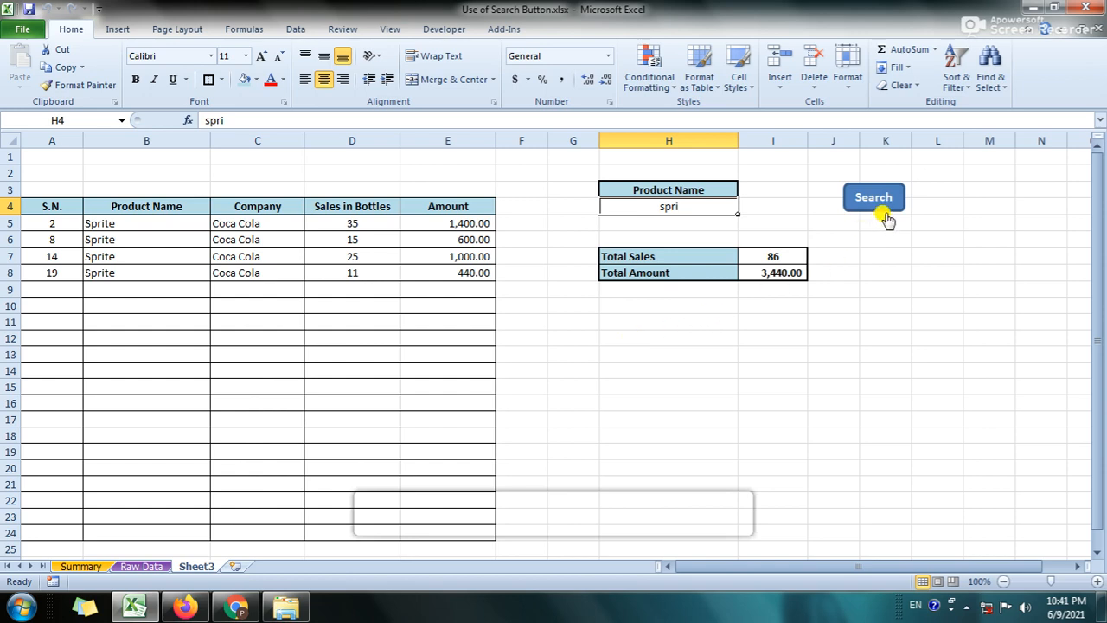
Step: Save the workbook to the Desktop as the Excel Macro-Enabled Workbook Use of Search Button.xlsm
{"action": "left_click", "coordinate": [23, 35]}
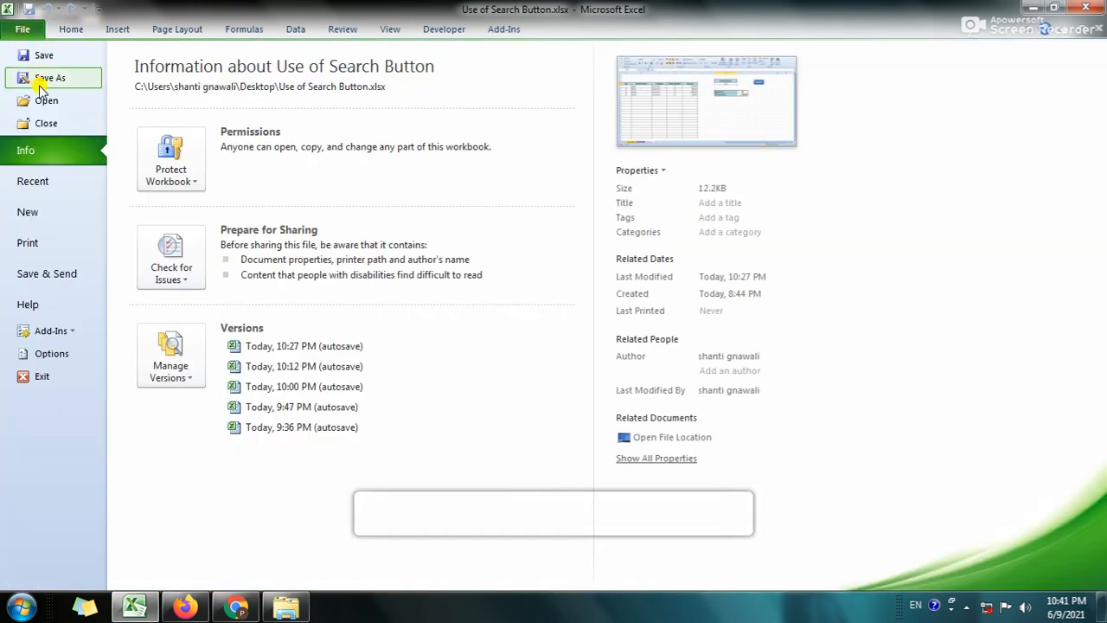
{"action": "key", "text": "Escape"}
{"action": "key", "text": "F12"}
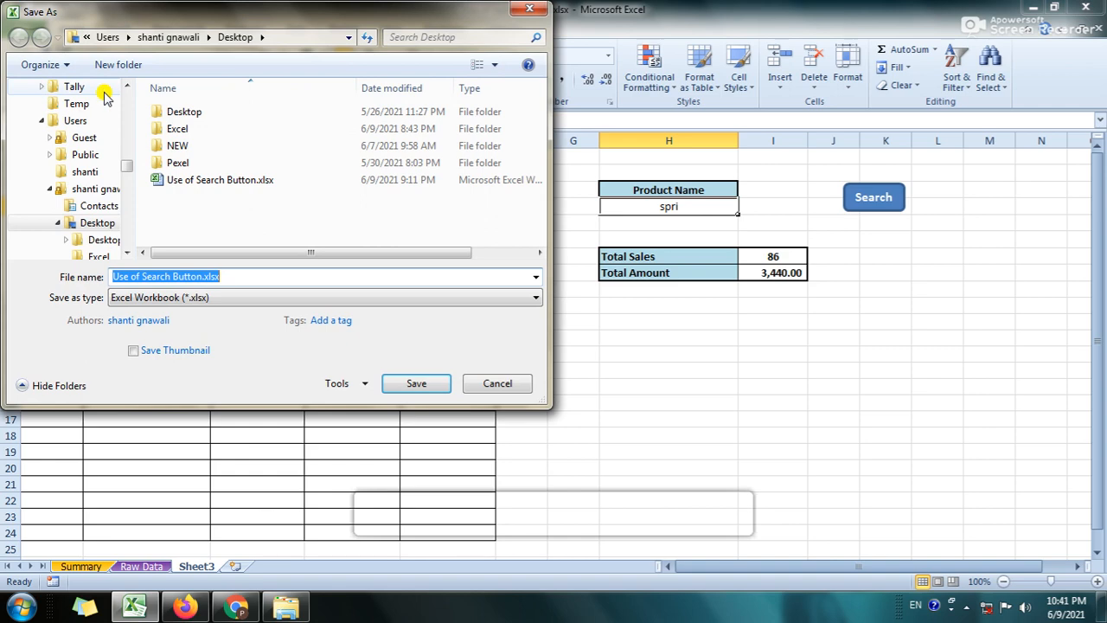
{"action": "left_click", "coordinate": [91, 39]}
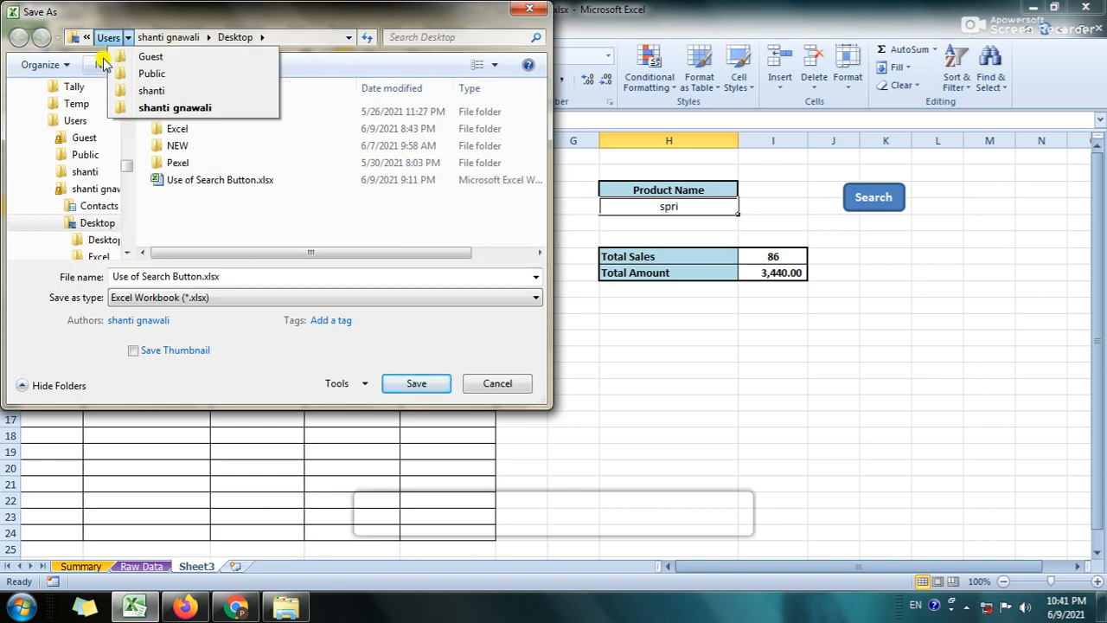
{"action": "left_click", "coordinate": [102, 90]}
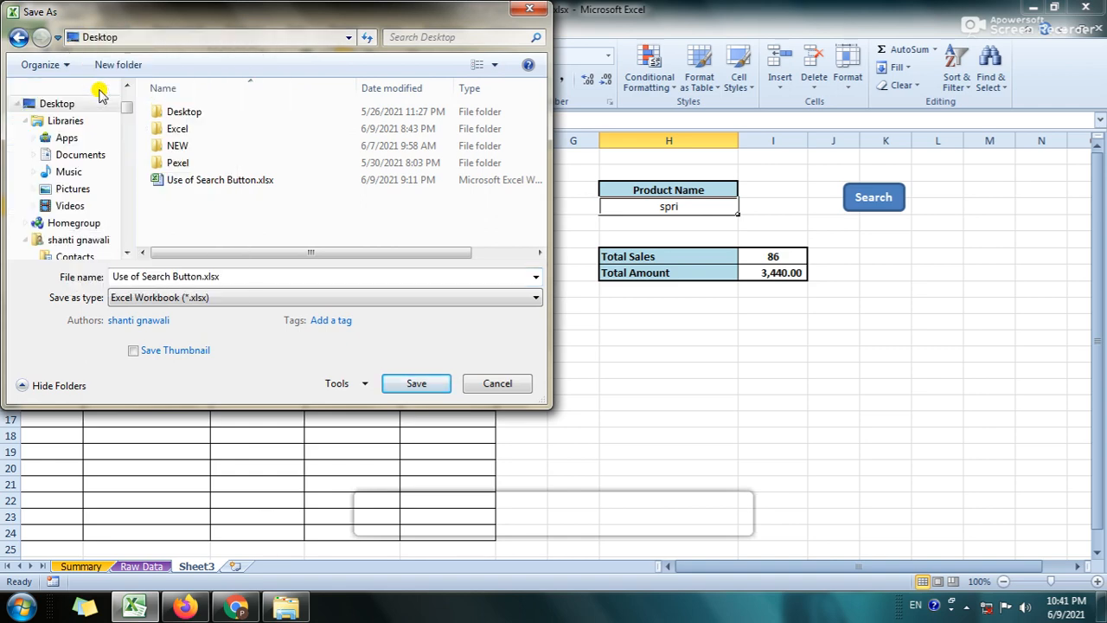
{"action": "left_click", "coordinate": [215, 298]}
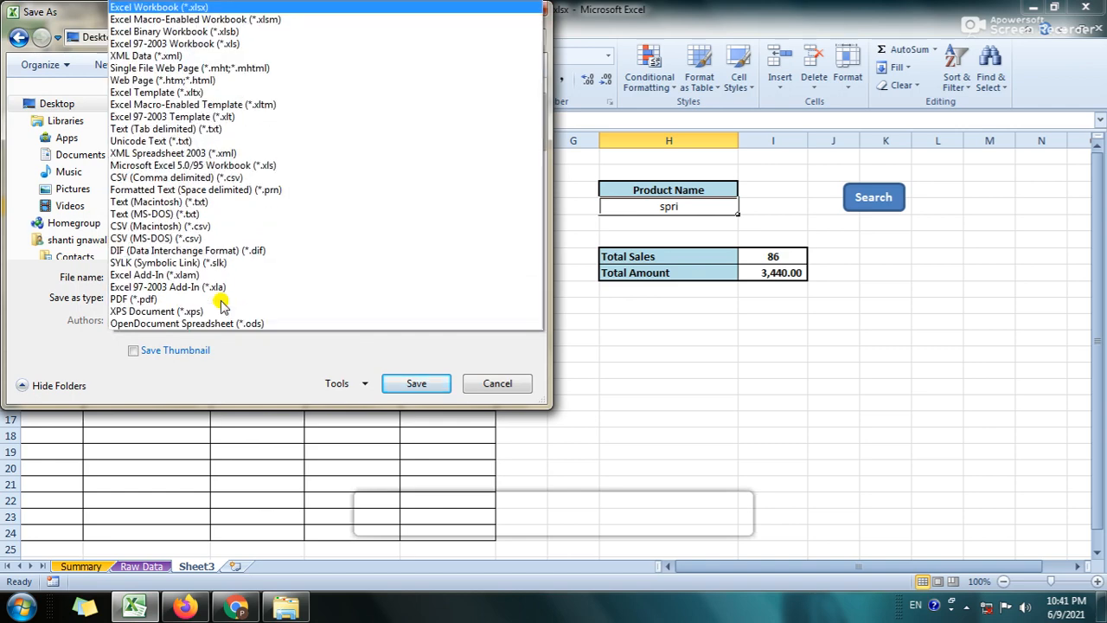
{"action": "left_click", "coordinate": [171, 21]}
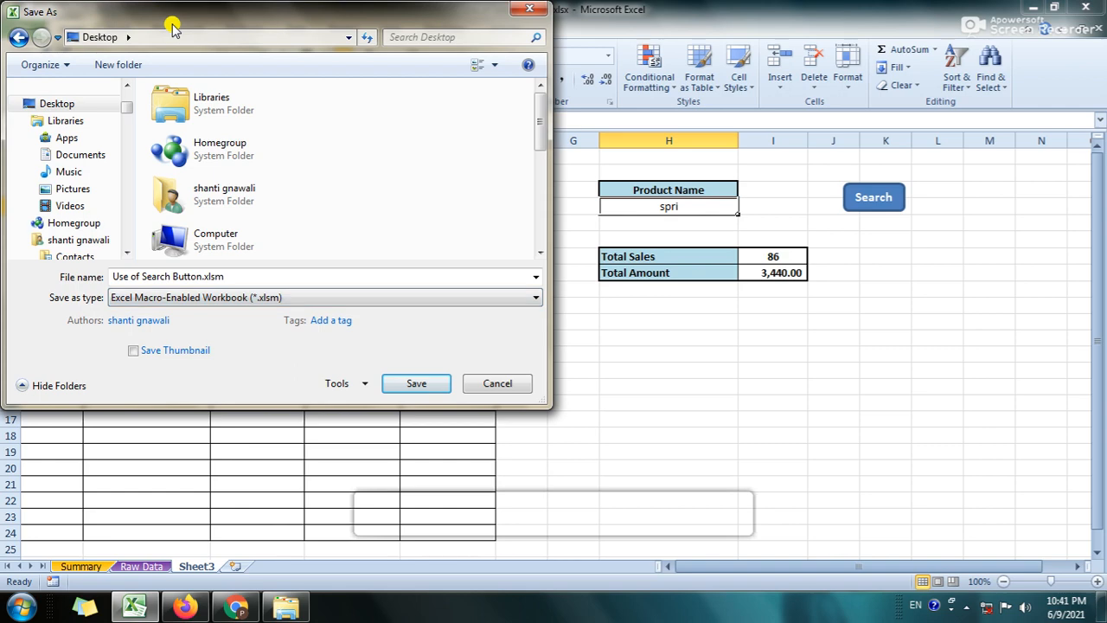
{"action": "left_click", "coordinate": [416, 384]}
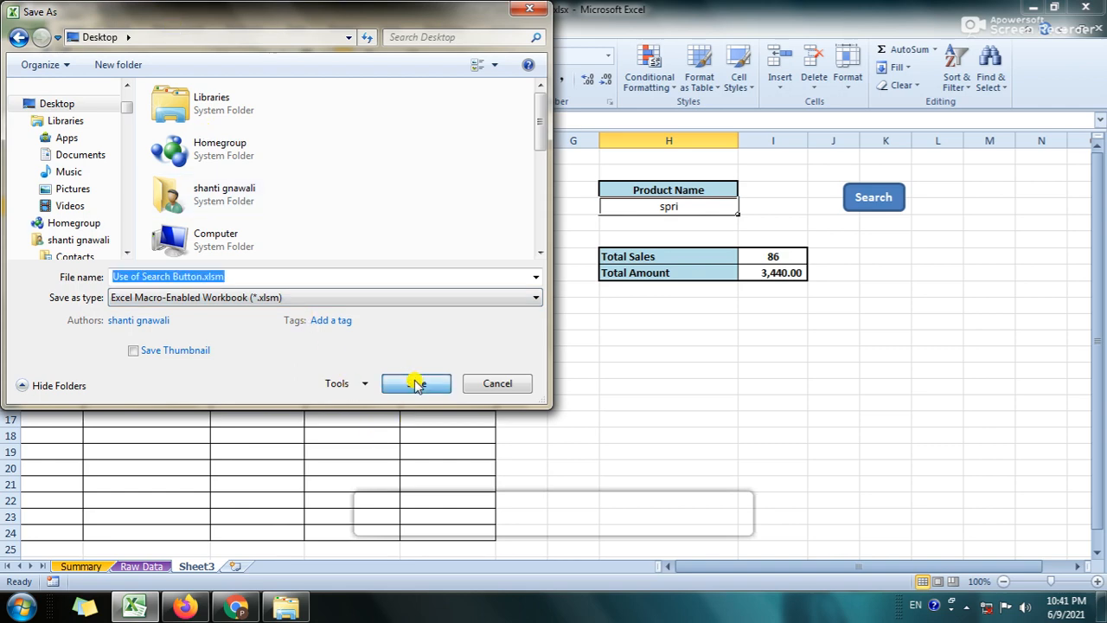